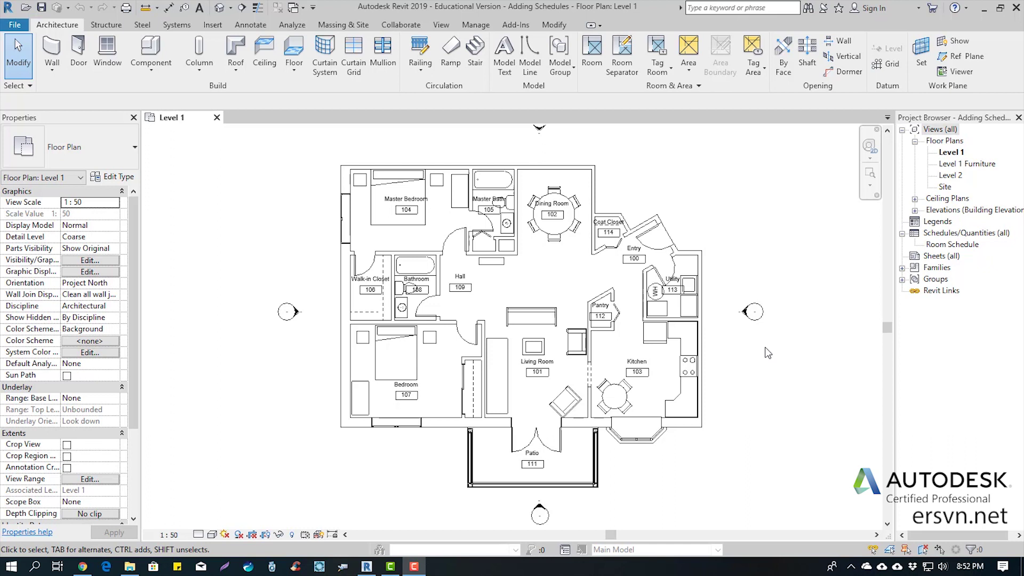
# Start a new schedule from View > Schedules > Schedule/Quantities
pyautogui.click(765, 353)
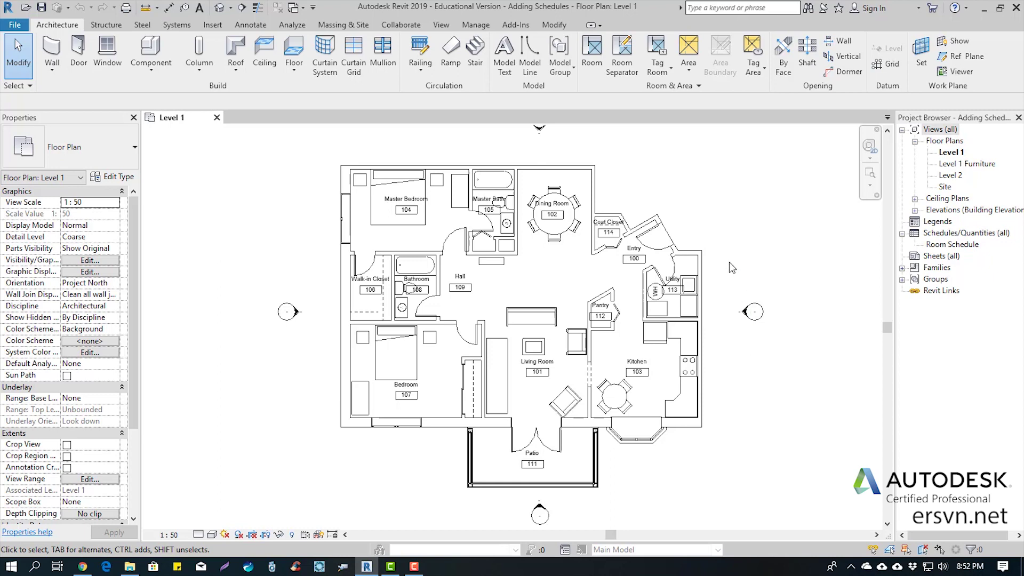
pyautogui.moveTo(728, 248)
pyautogui.mouseDown(button='middle')
pyautogui.moveTo(672, 256)
pyautogui.moveTo(700, 236)
pyautogui.mouseUp(button='middle')
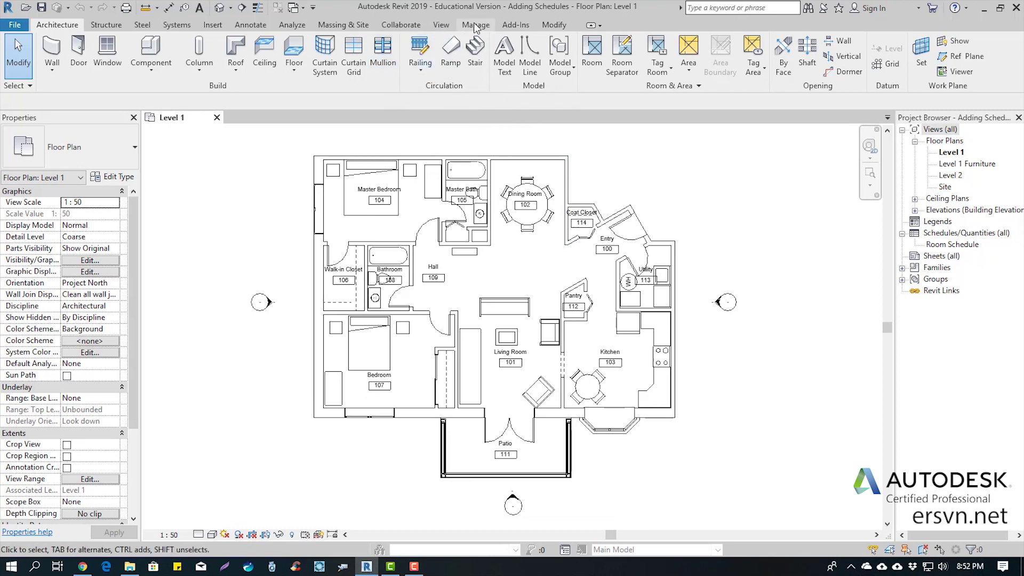
pyautogui.click(442, 25)
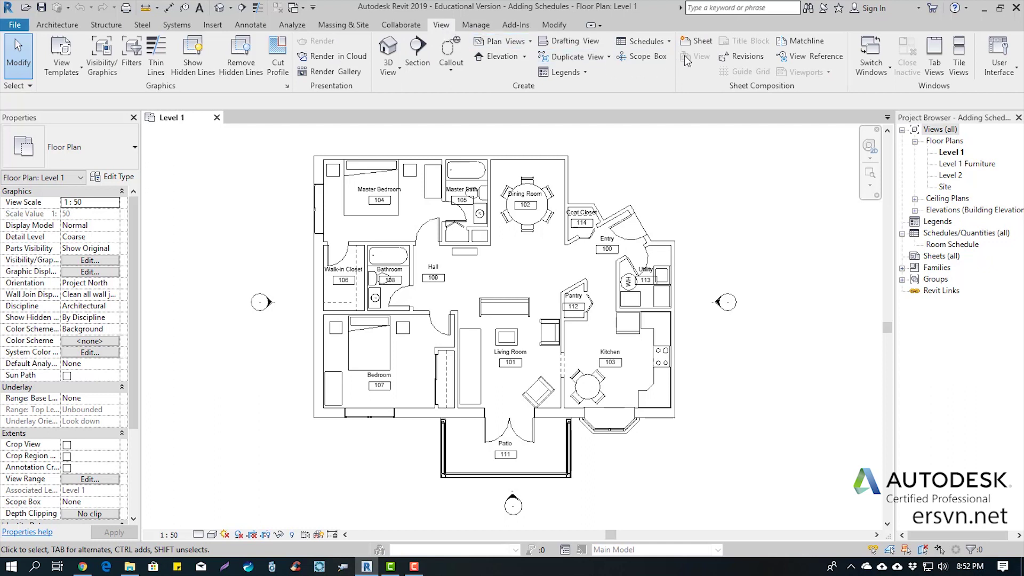
pyautogui.click(658, 48)
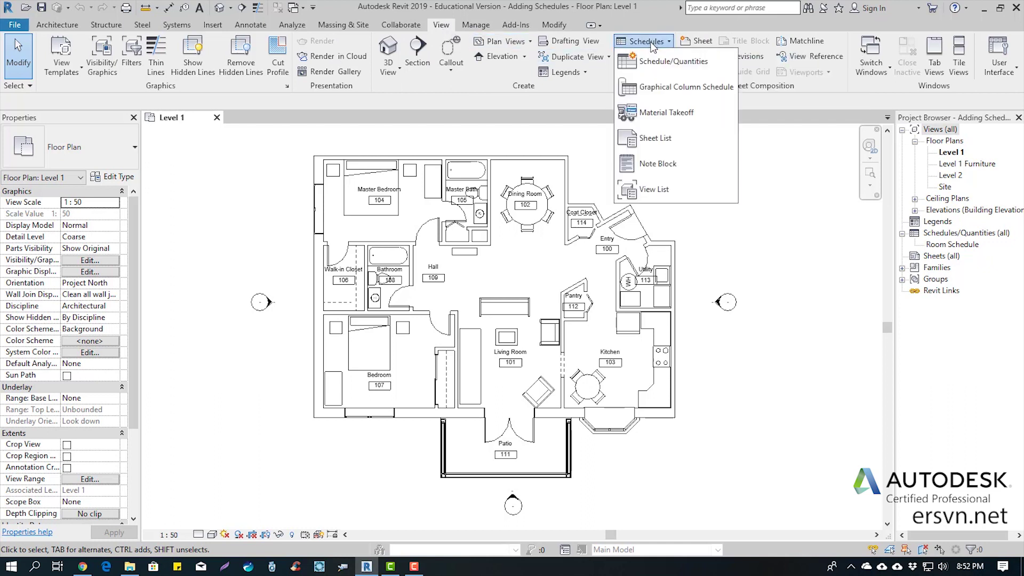
pyautogui.click(691, 65)
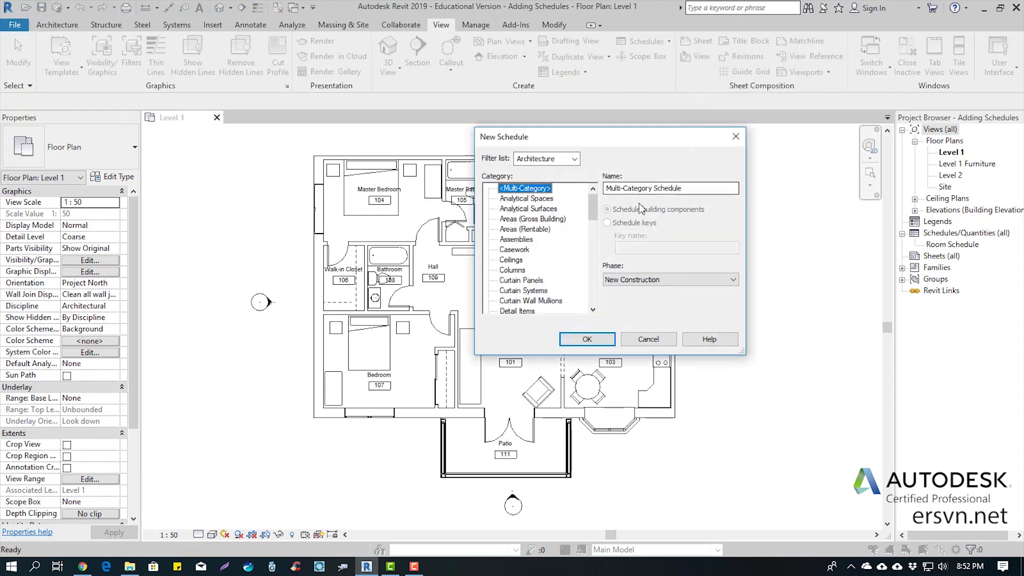
# Choose the Furniture category and keep the name Furniture Schedule
pyautogui.scroll(-1, 592, 207)
pyautogui.scroll(1, 594, 209)
pyautogui.moveTo(593, 206); pyautogui.dragTo(597, 234)
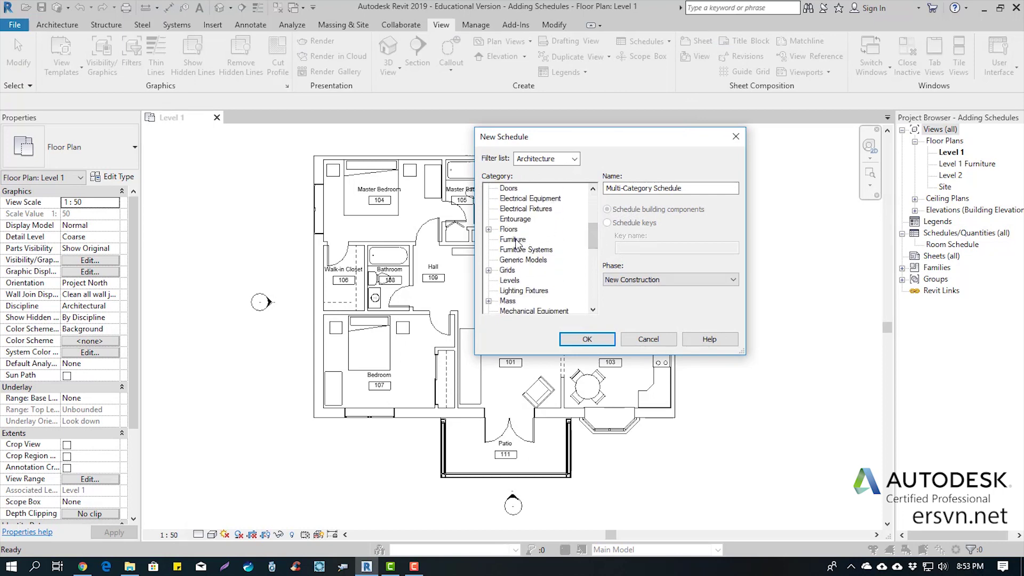
pyautogui.click(515, 241)
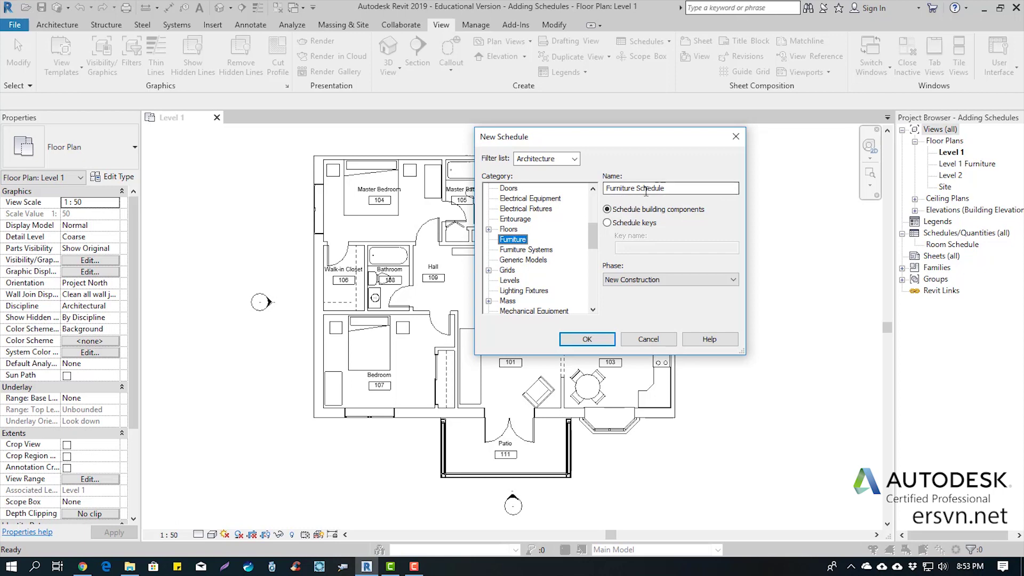
pyautogui.moveTo(682, 186); pyautogui.dragTo(618, 190)
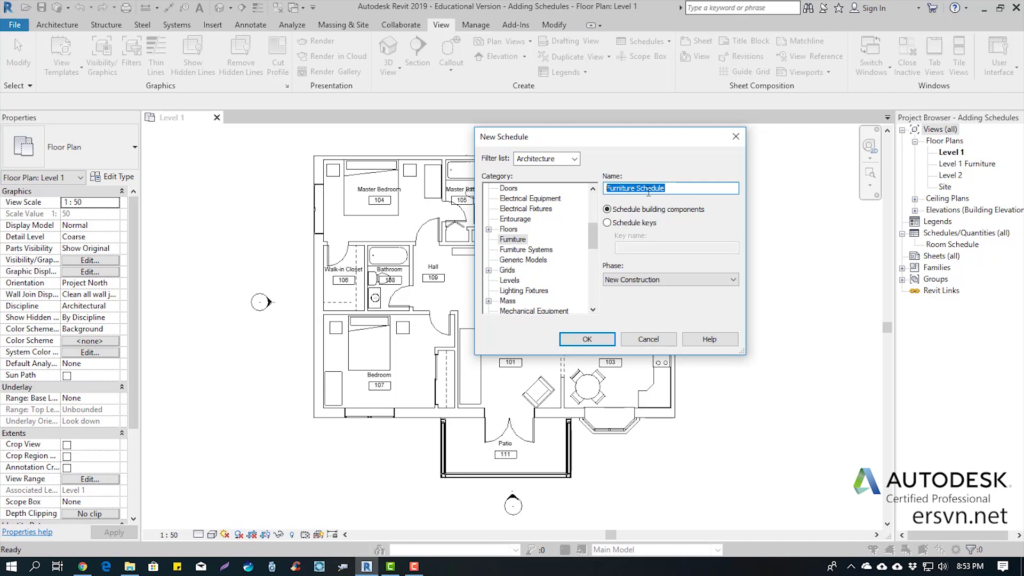
pyautogui.click(588, 338)
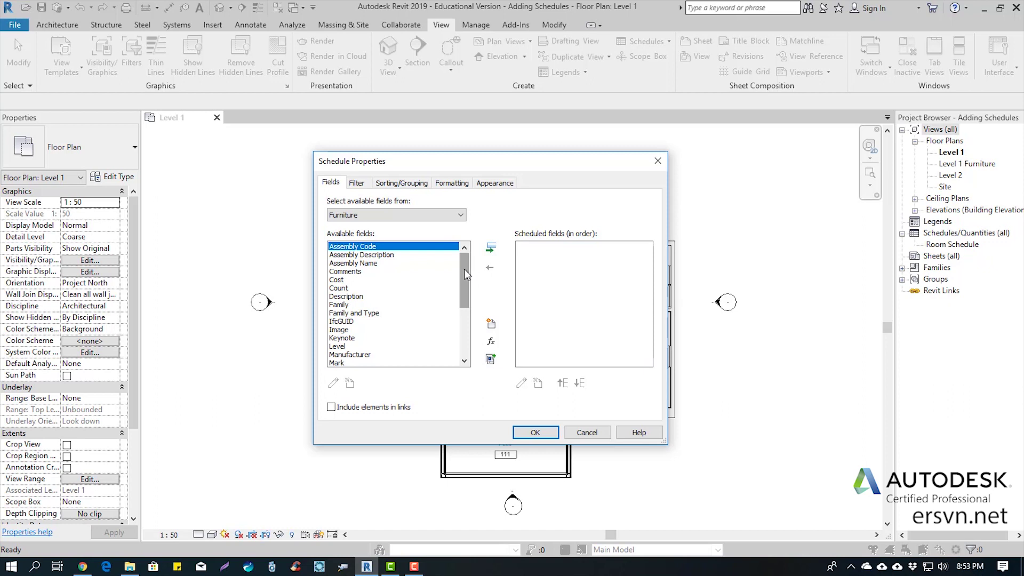
# Add the Type Mark, Family and Type, Comments and Count fields to the schedule
pyautogui.moveTo(464, 269)
pyautogui.mouseDown()
pyautogui.moveTo(459, 332)
pyautogui.moveTo(449, 268)
pyautogui.mouseUp()
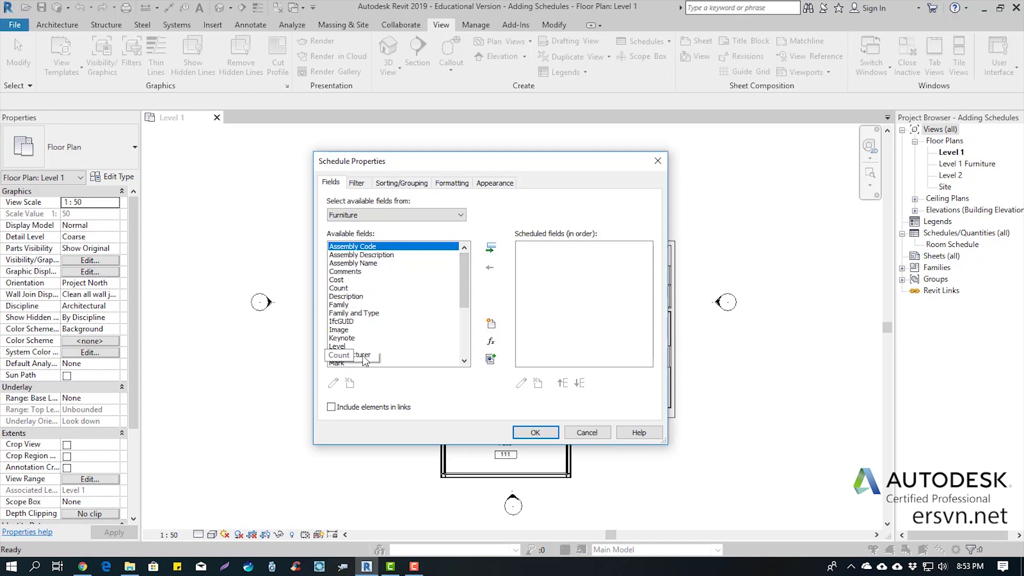
pyautogui.scroll(-2, 365, 361)
pyautogui.scroll(-2, 348, 368)
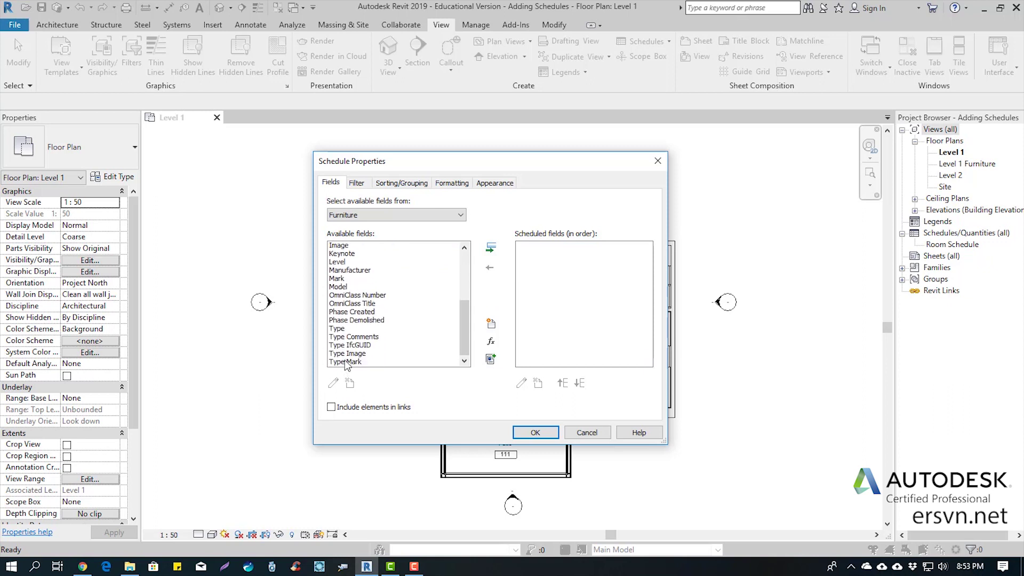
pyautogui.doubleClick(346, 363)
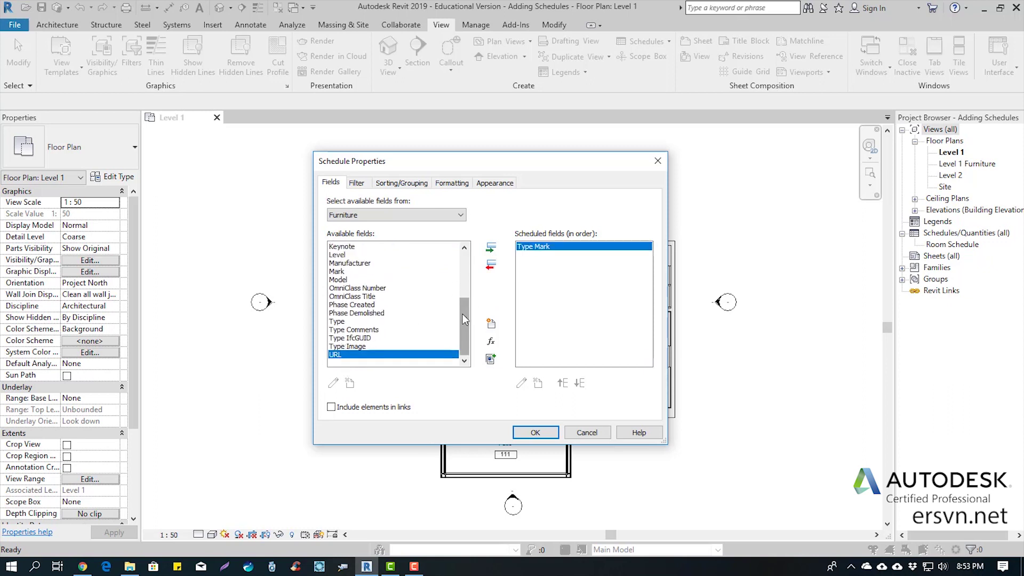
pyautogui.moveTo(463, 318); pyautogui.dragTo(465, 276)
pyautogui.doubleClick(365, 294)
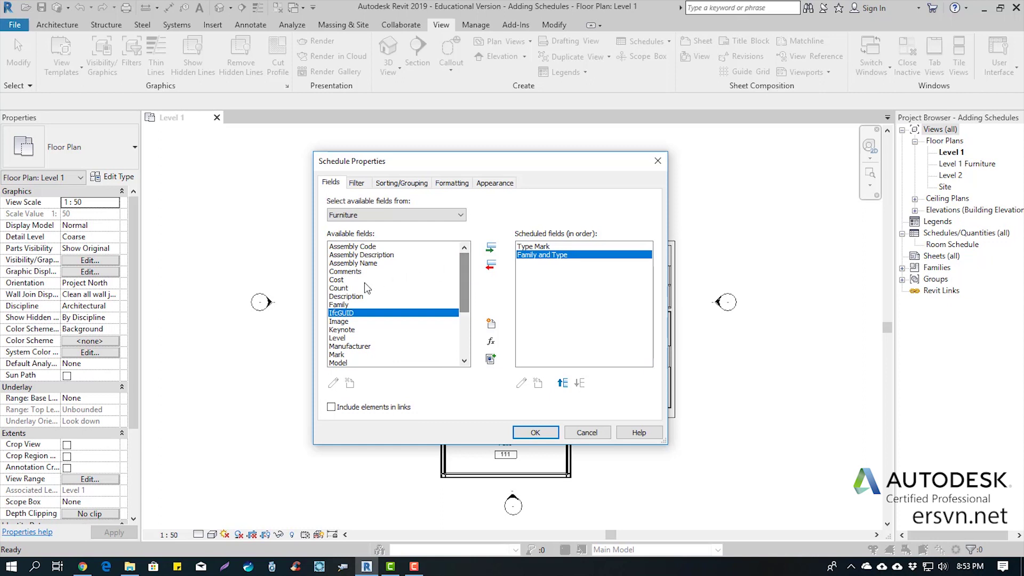
pyautogui.doubleClick(371, 271)
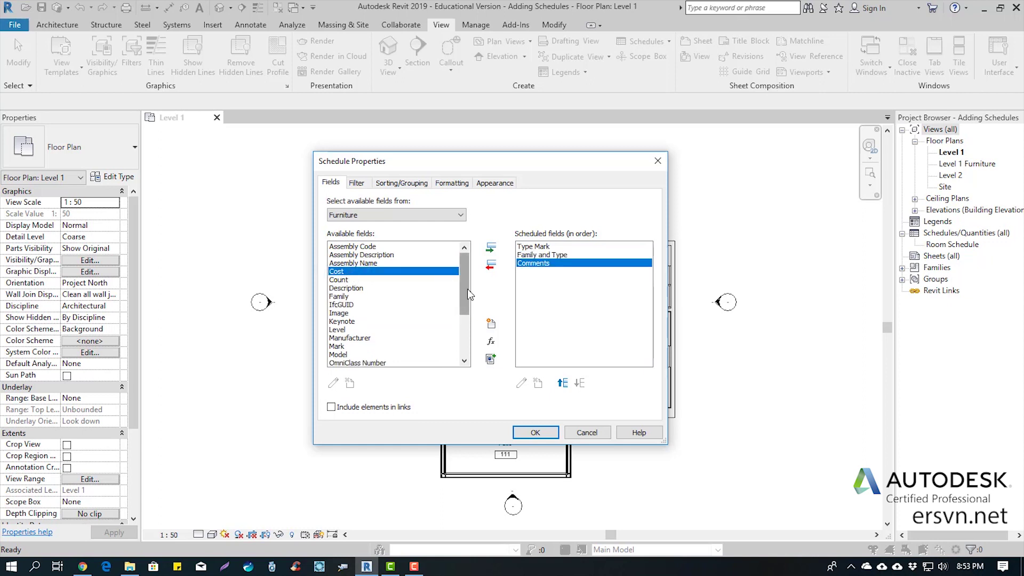
pyautogui.moveTo(461, 290); pyautogui.dragTo(459, 332)
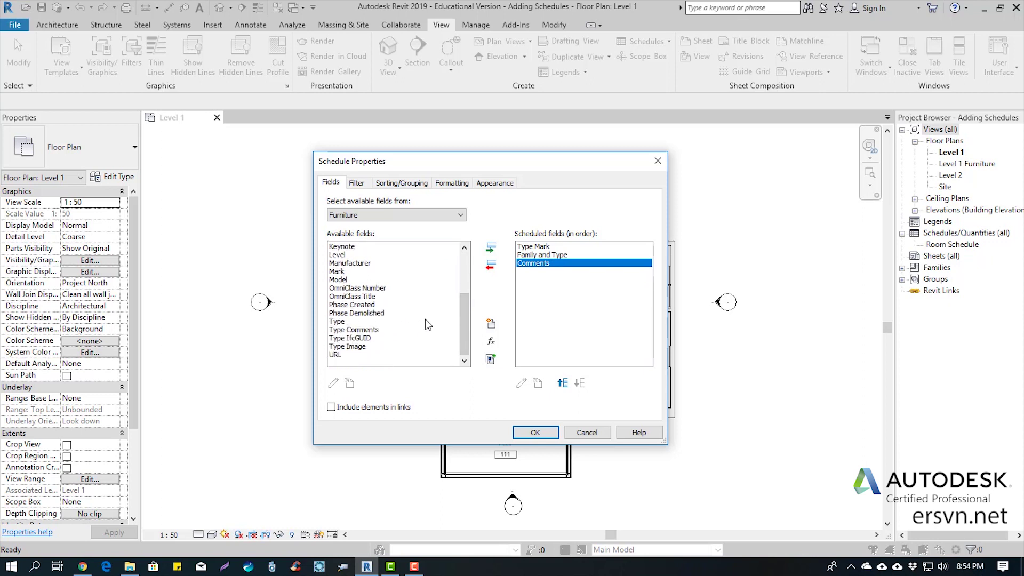
pyautogui.moveTo(466, 329); pyautogui.dragTo(463, 294)
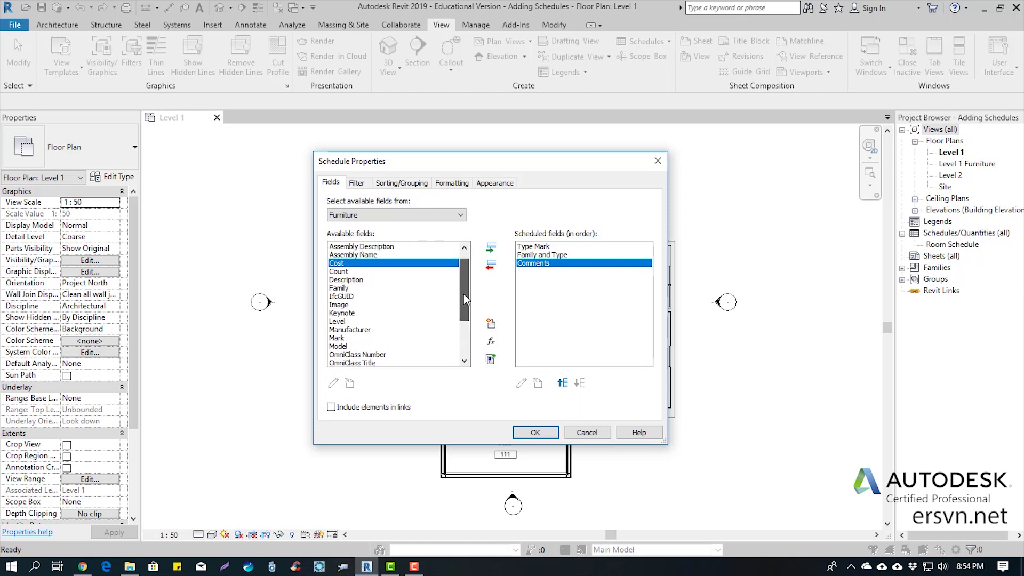
pyautogui.doubleClick(344, 272)
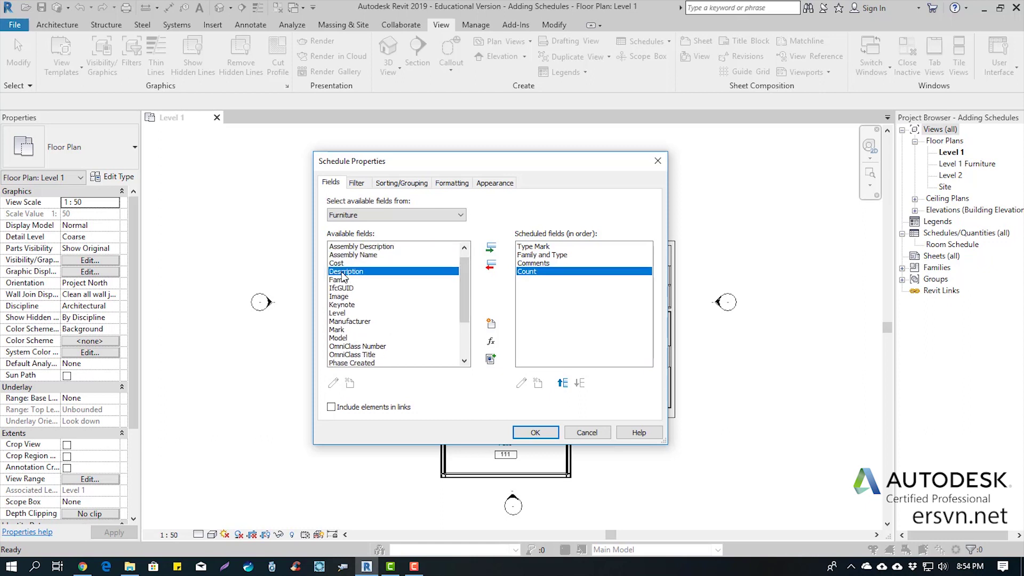
# Move Comments below Count and accept the field list to create the schedule
pyautogui.click(533, 264)
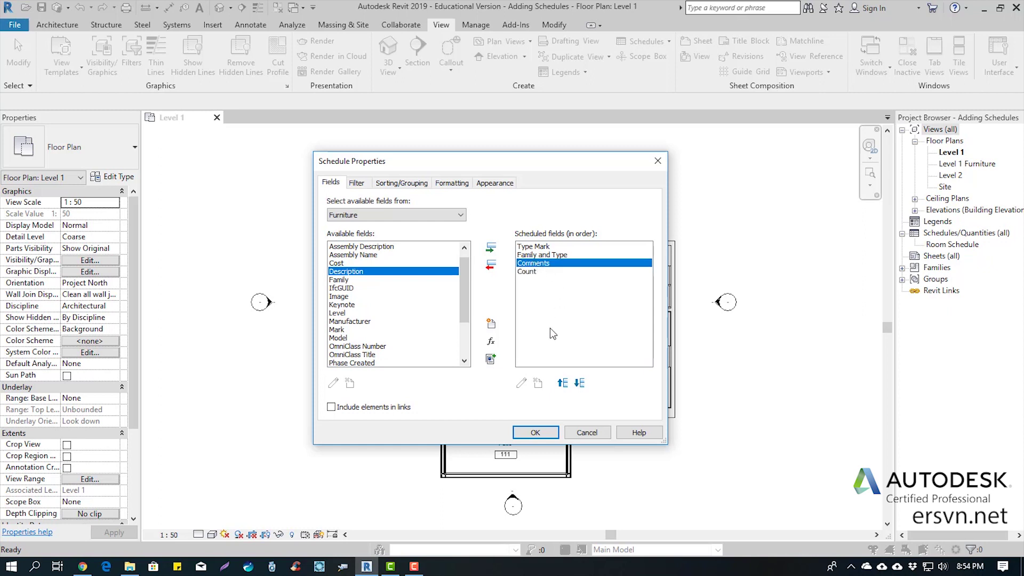
pyautogui.click(580, 383)
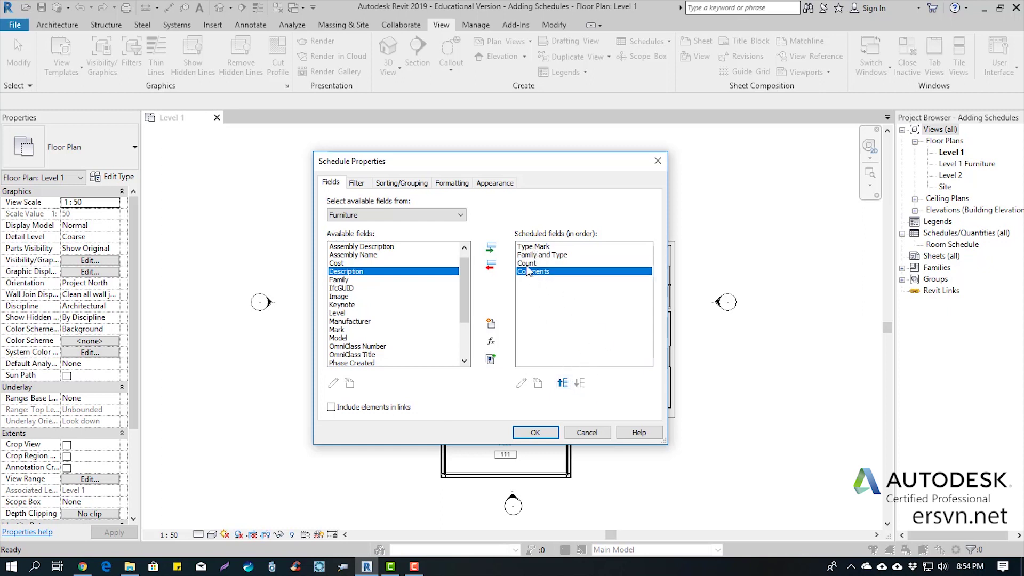
pyautogui.click(528, 246)
pyautogui.click(535, 271)
pyautogui.click(533, 255)
pyautogui.click(533, 247)
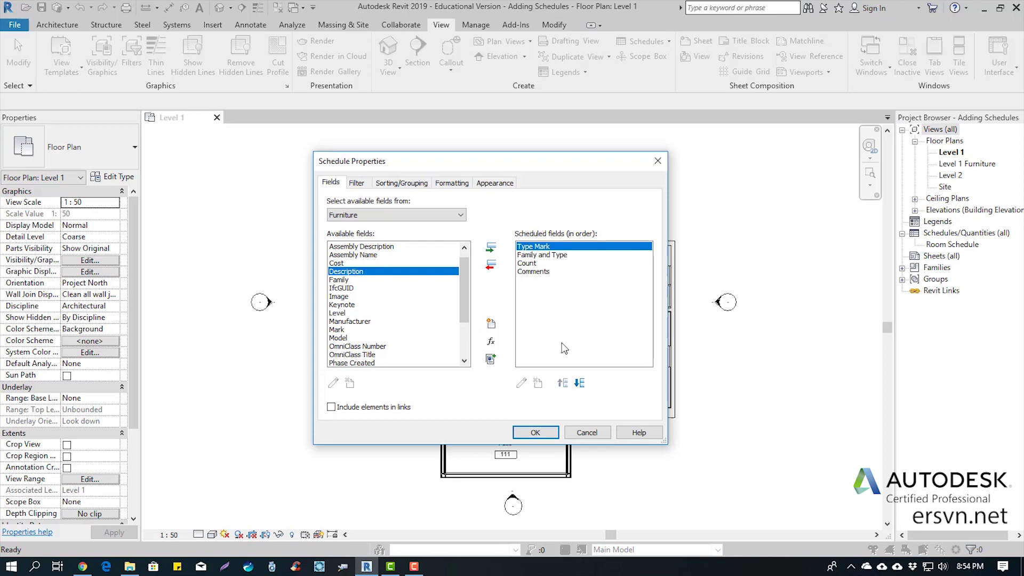
pyautogui.click(536, 432)
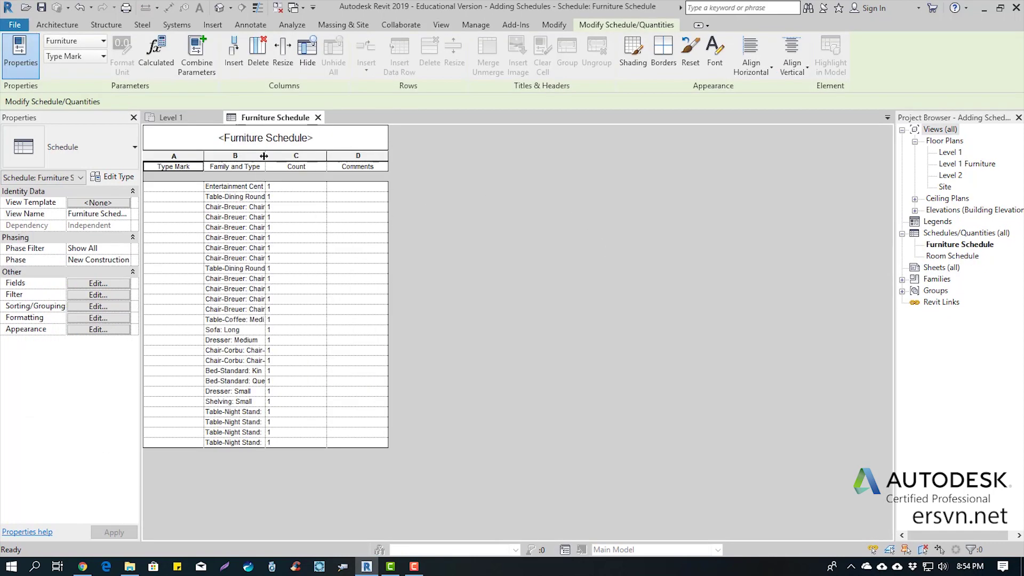
# Widen the Family and Type column until the full furniture names are visible
pyautogui.moveTo(265, 156); pyautogui.dragTo(319, 203)
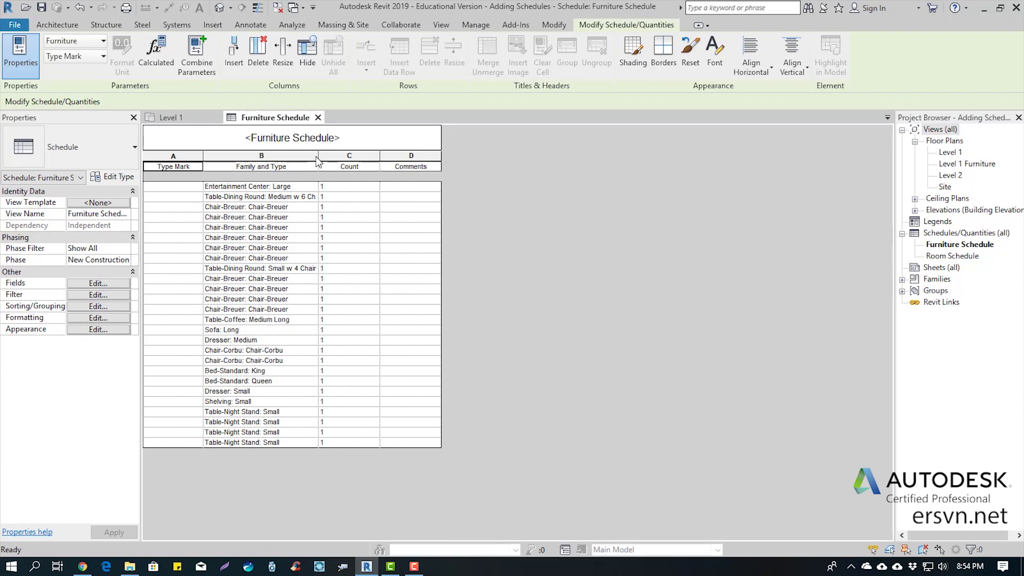
pyautogui.moveTo(319, 161); pyautogui.dragTo(332, 161)
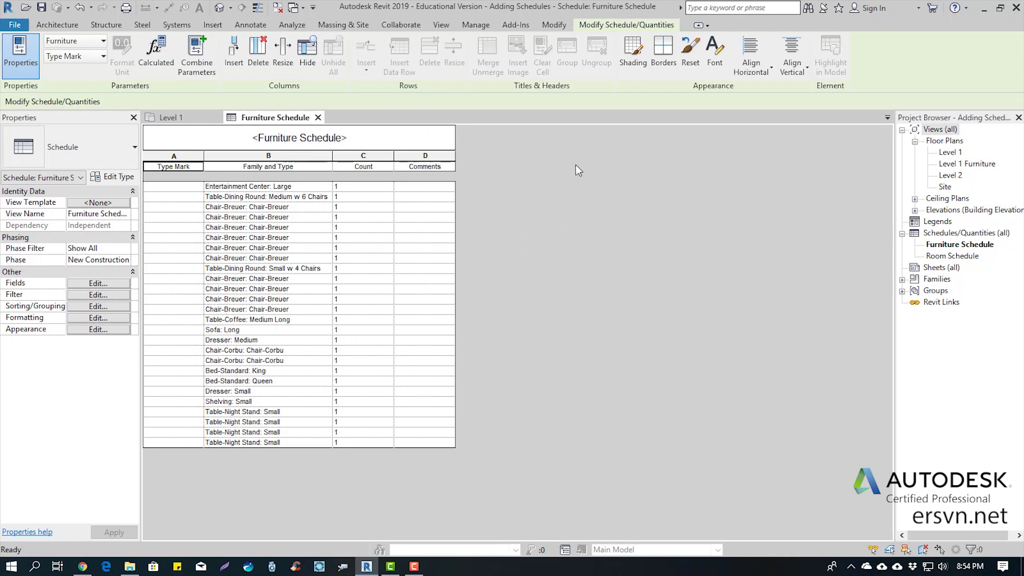
pyautogui.click(442, 25)
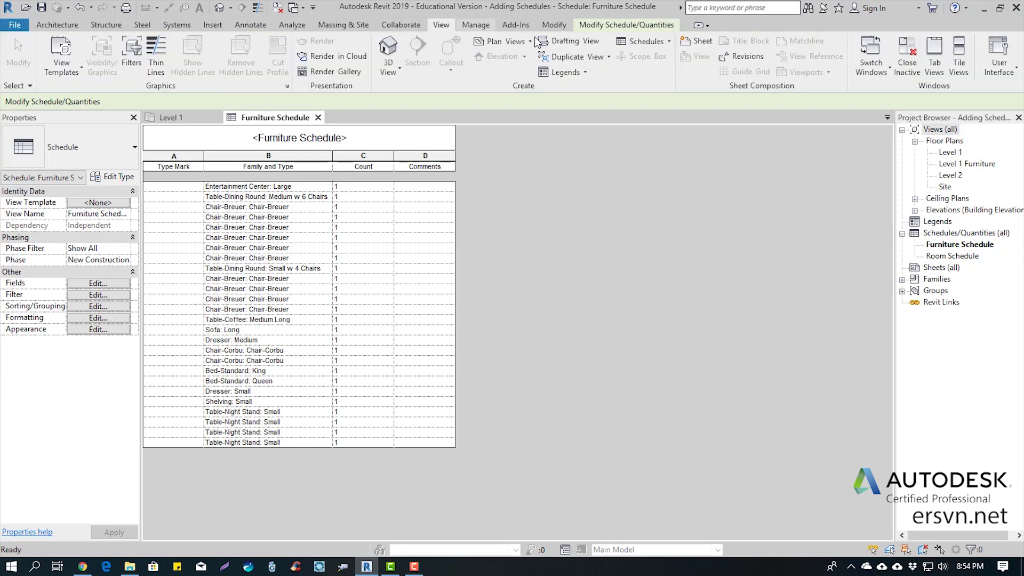
pyautogui.click(964, 69)
pyautogui.click(635, 296)
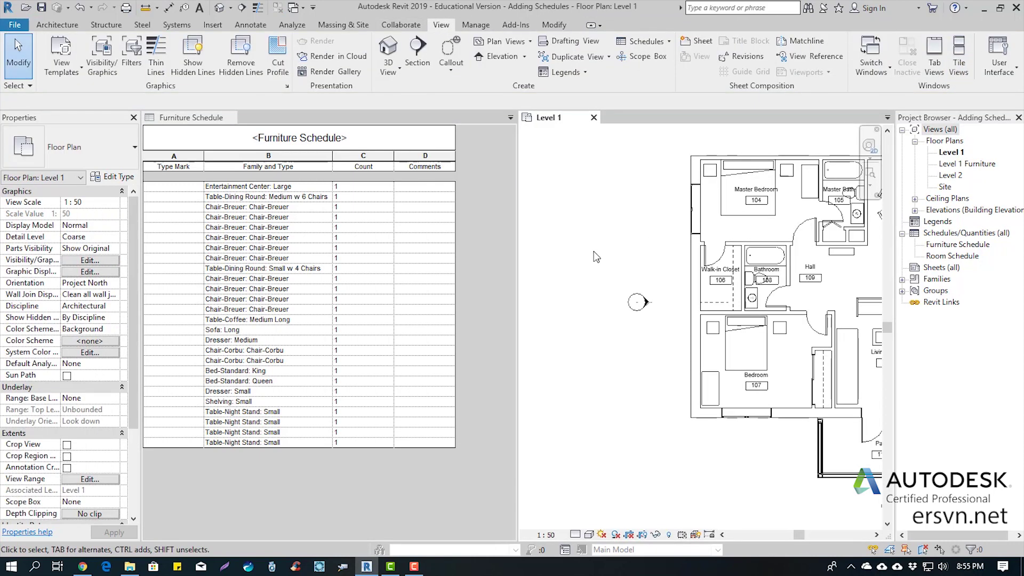
pyautogui.scroll(-2, 614, 269)
pyautogui.scroll(-2, 747, 240)
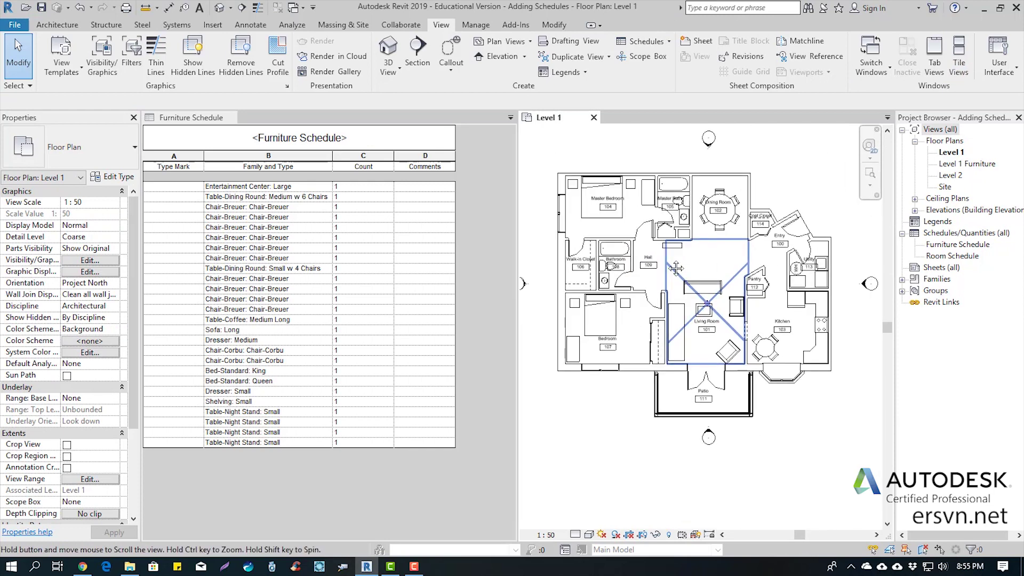
pyautogui.scroll(1, 785, 187)
pyautogui.scroll(1, 780, 200)
pyautogui.scroll(1, 776, 212)
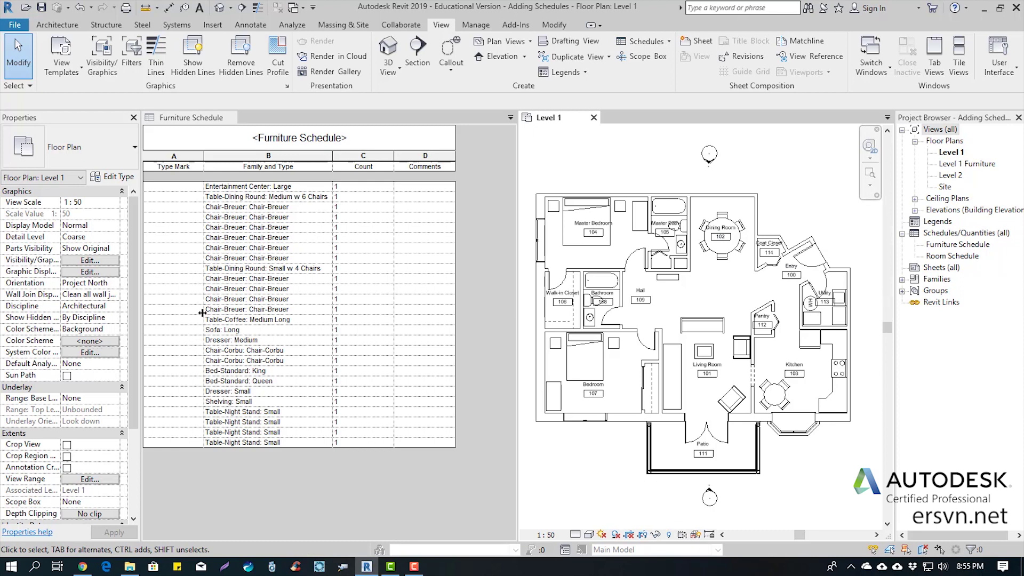
pyautogui.click(168, 299)
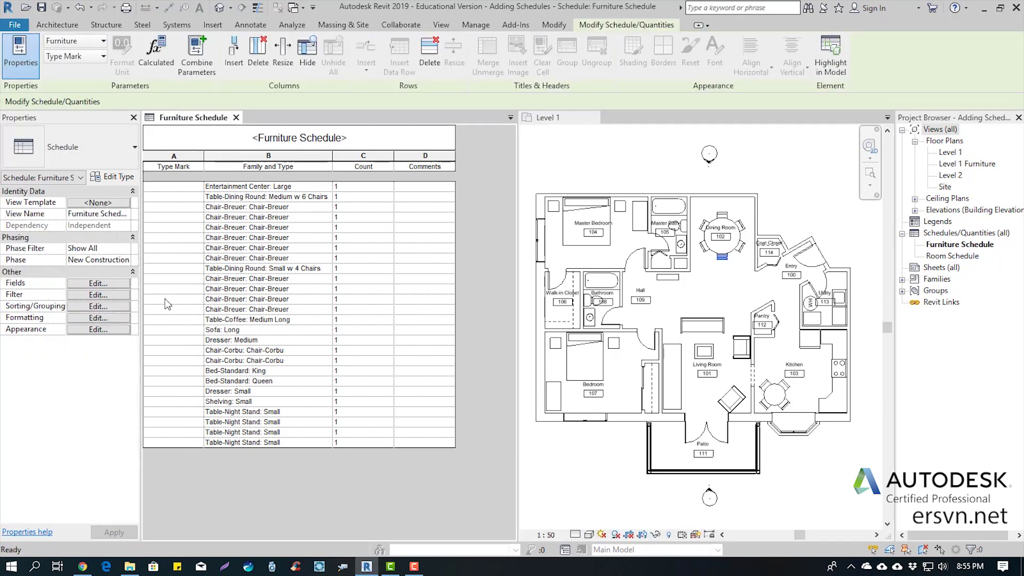
pyautogui.click(171, 340)
pyautogui.click(174, 381)
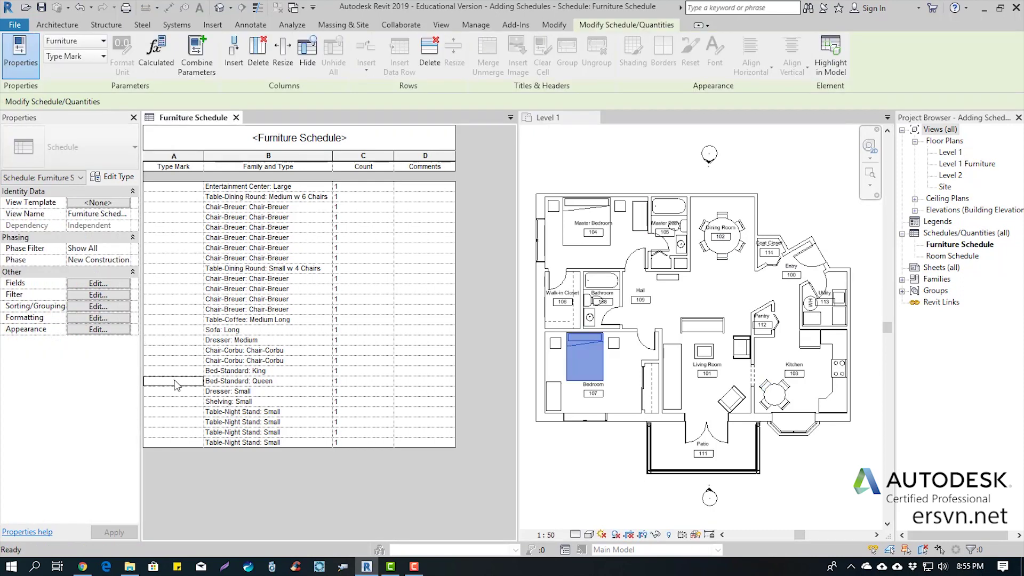
pyautogui.click(169, 319)
pyautogui.click(167, 271)
pyautogui.click(162, 227)
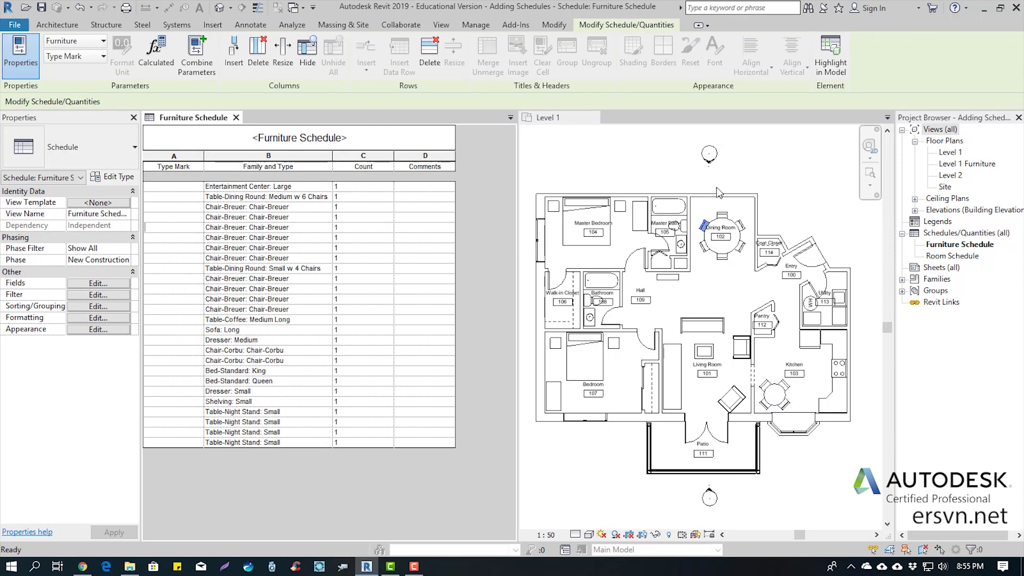
pyautogui.click(174, 221)
pyautogui.click(174, 289)
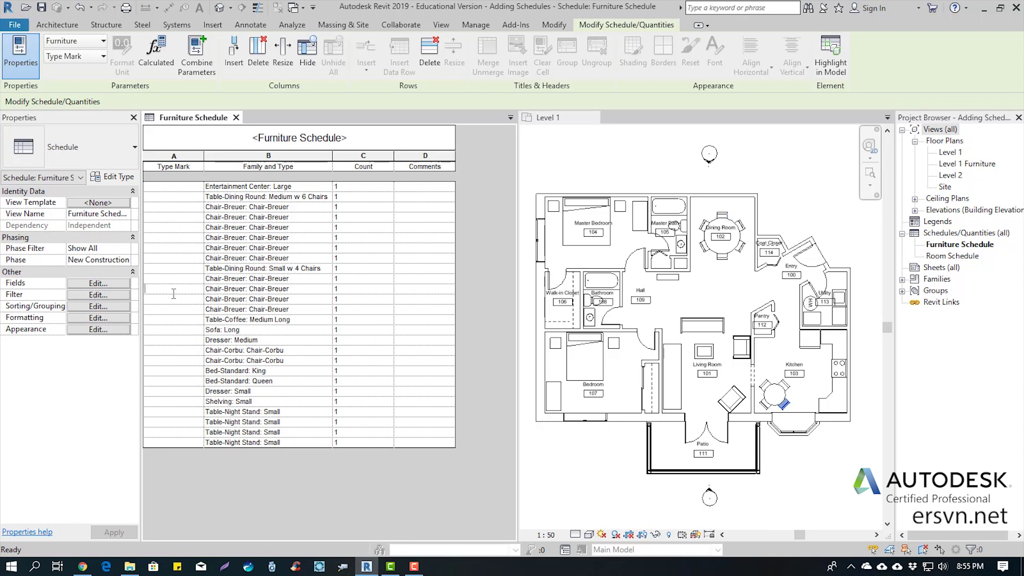
pyautogui.click(168, 381)
pyautogui.click(176, 412)
pyautogui.click(193, 269)
# Zoom the Level 1 plan into the bedroom area and select the Bed-Standard: Queen row
pyautogui.moveTo(617, 187); pyautogui.dragTo(637, 182, button='middle')
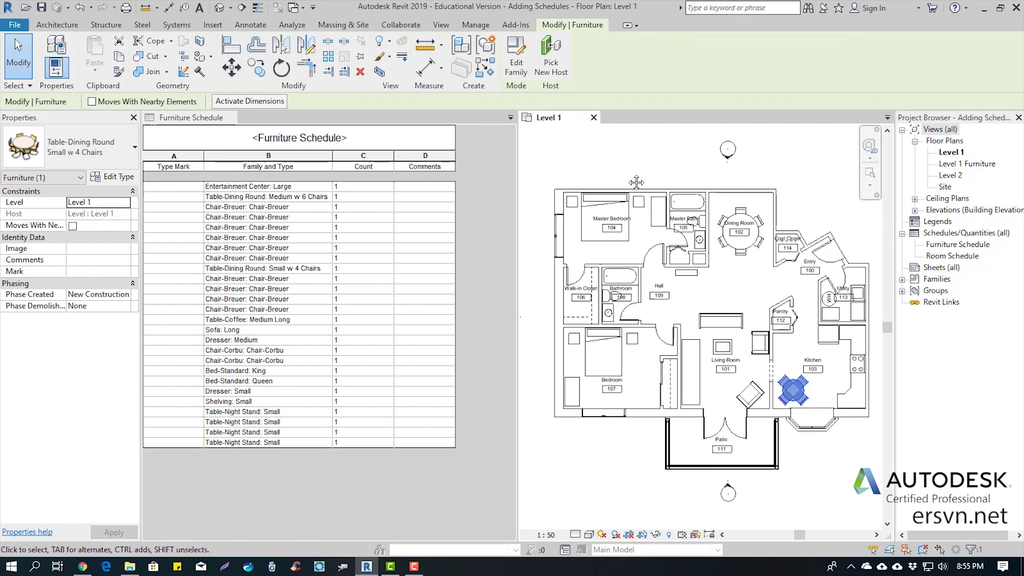
pyautogui.click(624, 159)
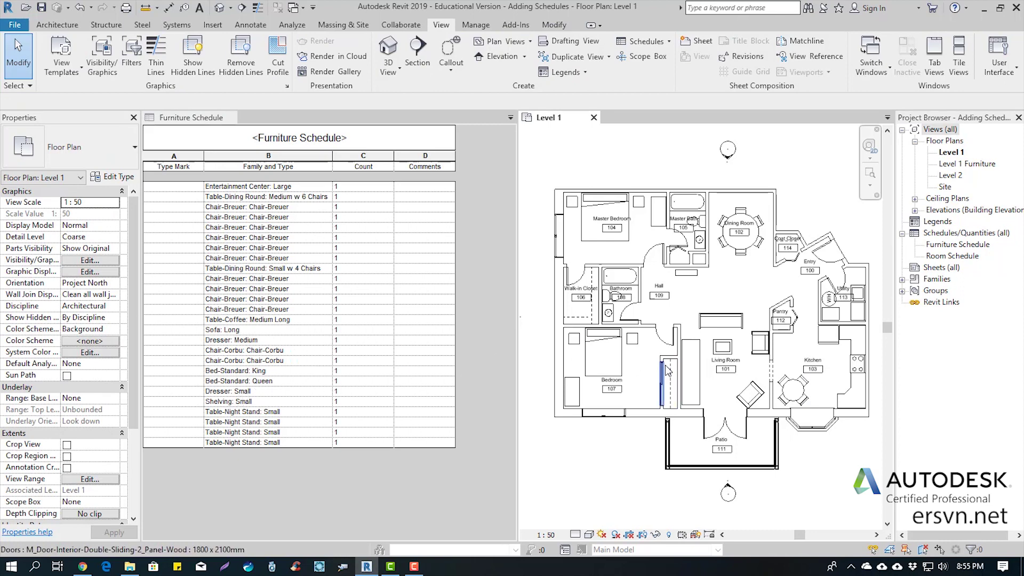
pyautogui.scroll(3, 640, 342)
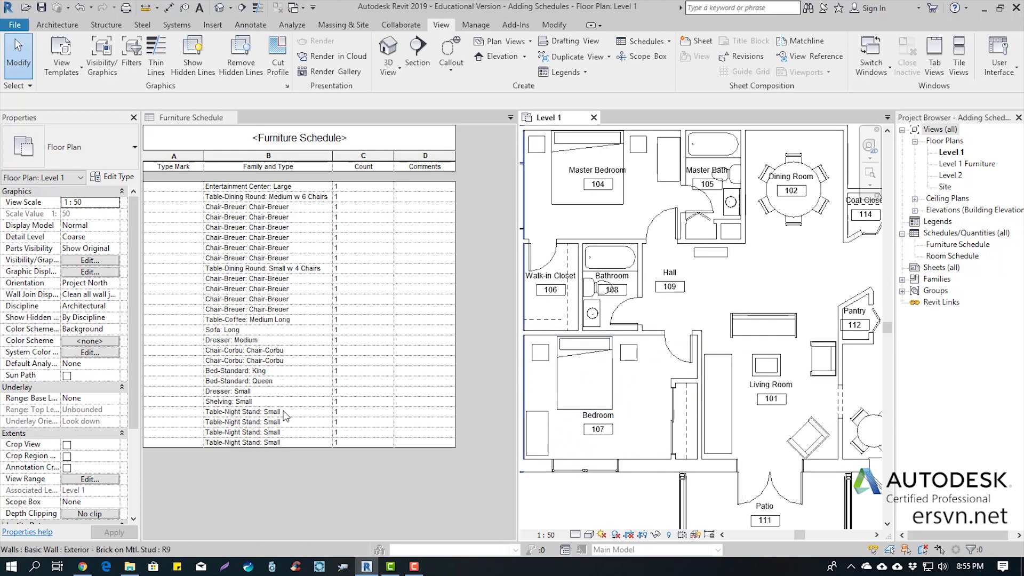
pyautogui.click(274, 381)
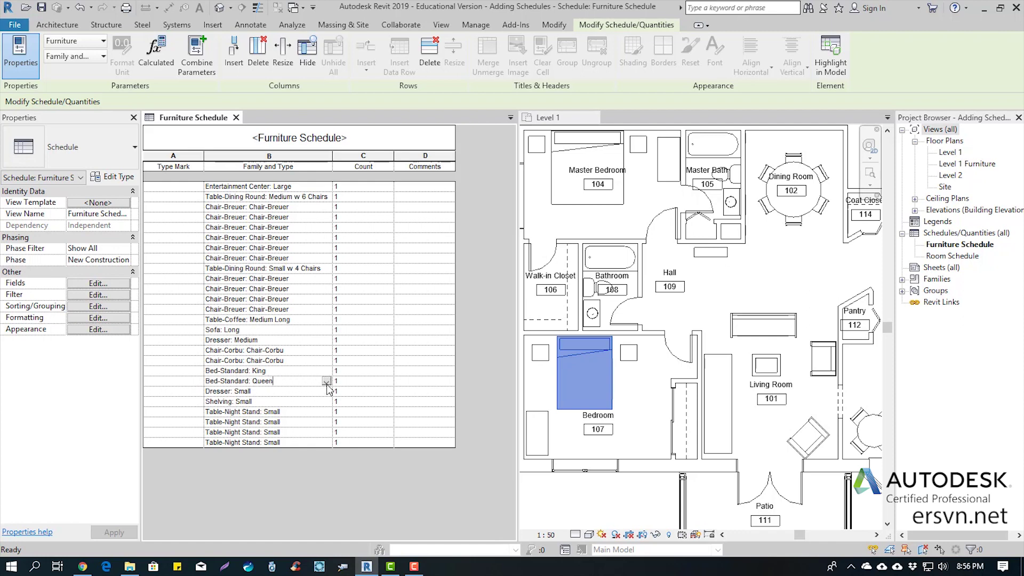
pyautogui.click(326, 381)
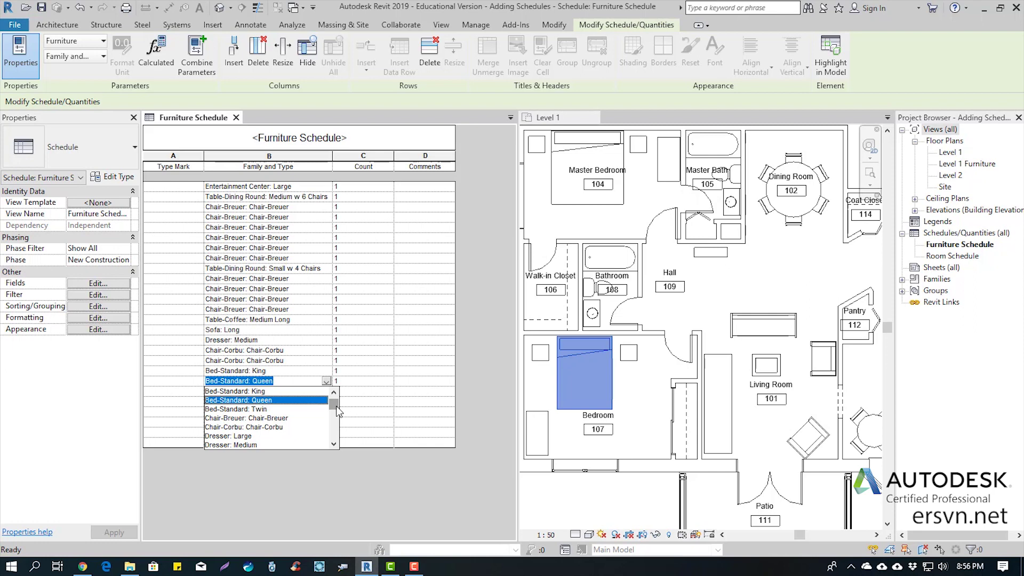
pyautogui.moveTo(337, 409); pyautogui.dragTo(336, 401)
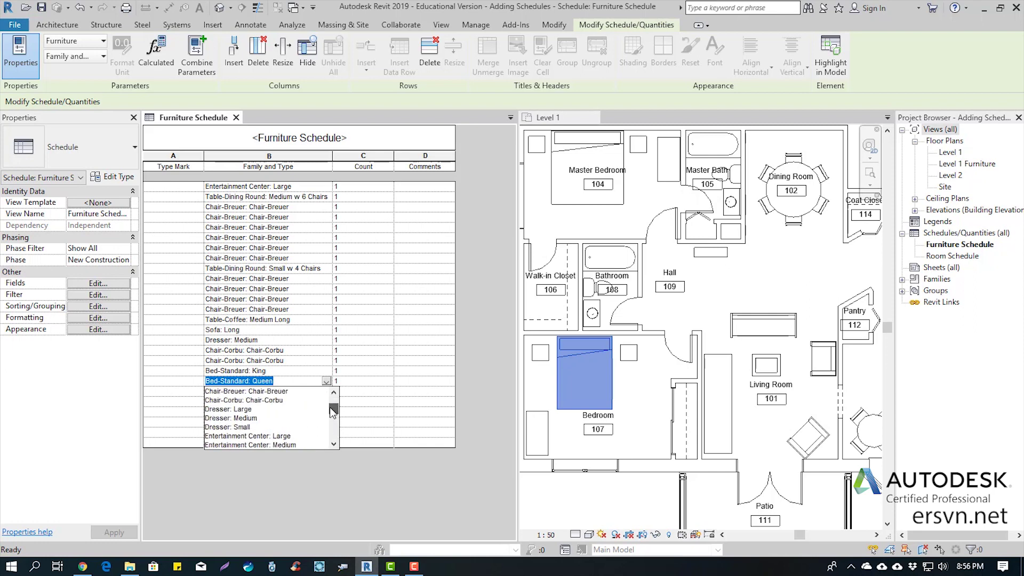
pyautogui.click(255, 400)
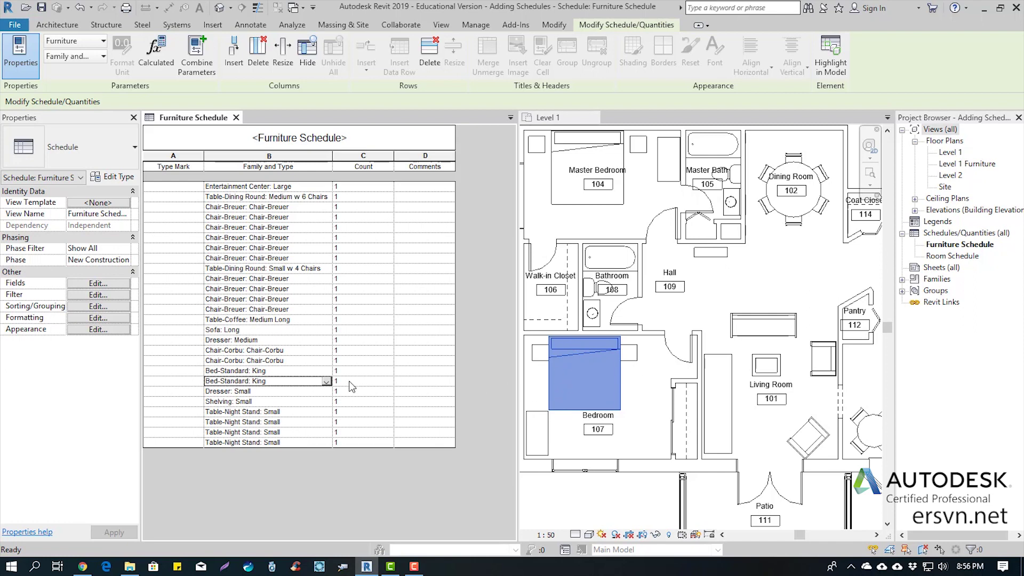
pyautogui.click(327, 381)
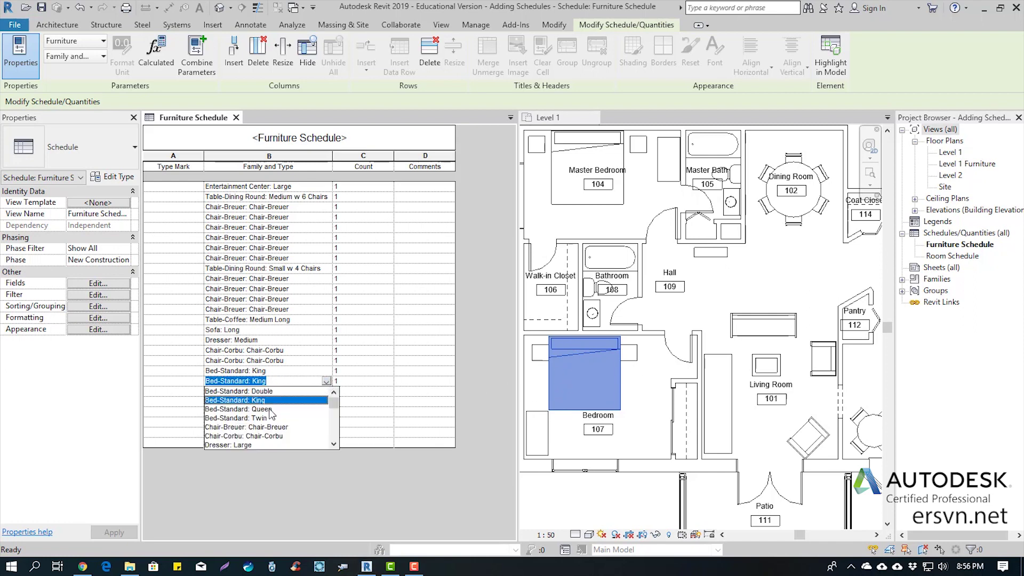
pyautogui.click(276, 411)
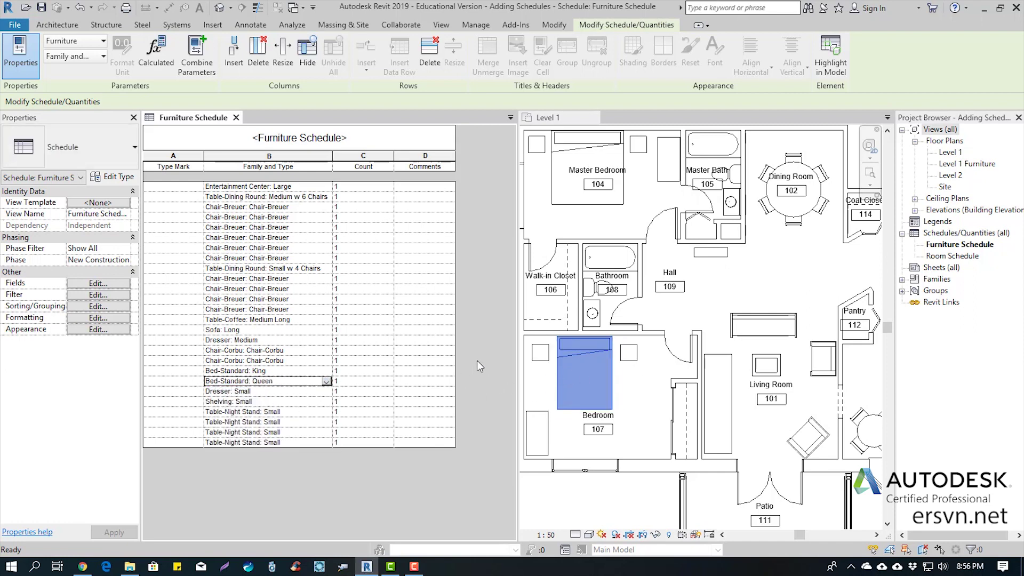
pyautogui.click(177, 413)
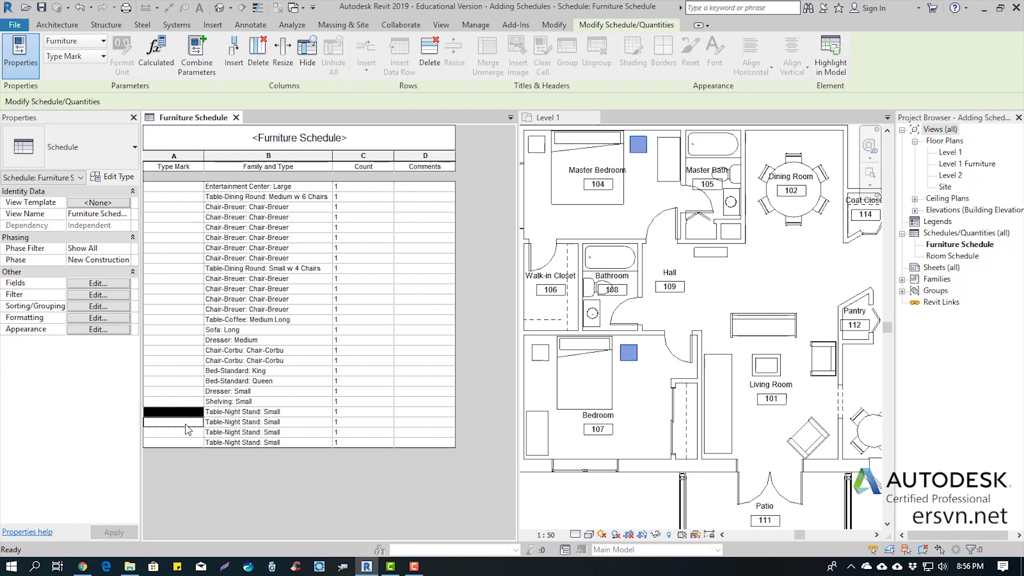
pyautogui.moveTo(185, 440)
pyautogui.mouseDown()
pyautogui.moveTo(189, 412)
pyautogui.moveTo(191, 447)
pyautogui.mouseUp()
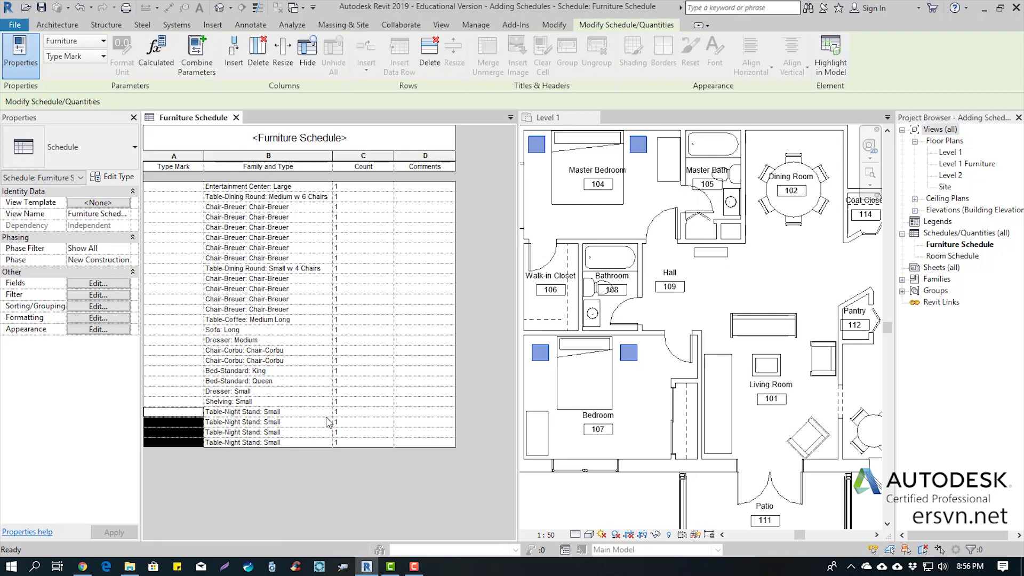
pyautogui.click(326, 412)
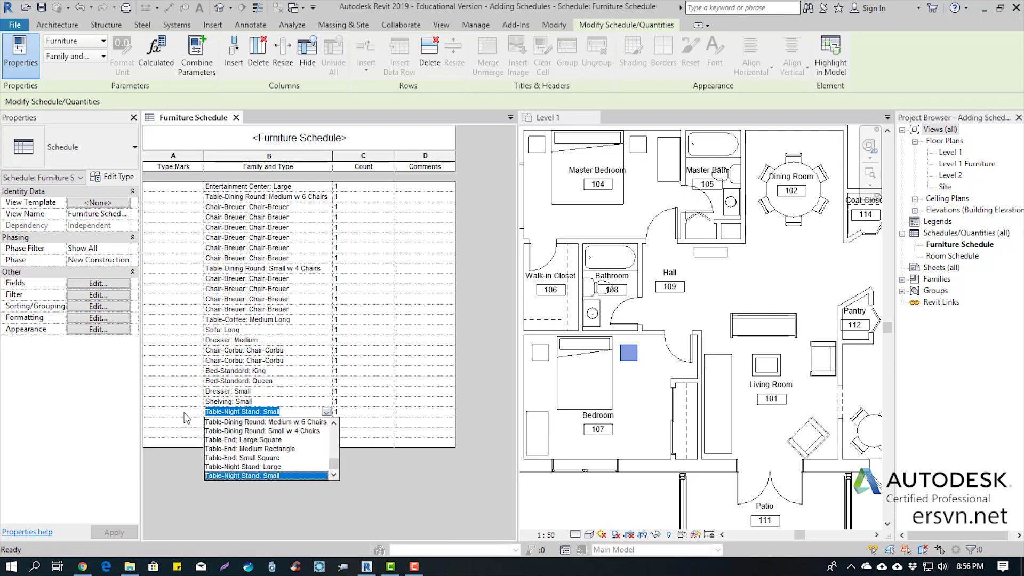
pyautogui.moveTo(184, 413); pyautogui.dragTo(187, 443)
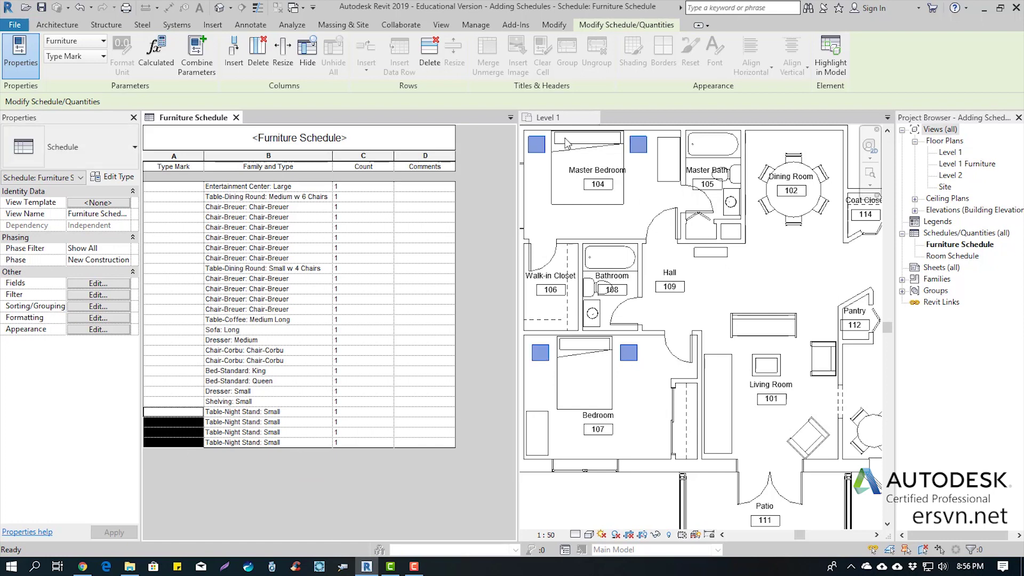
pyautogui.moveTo(548, 117)
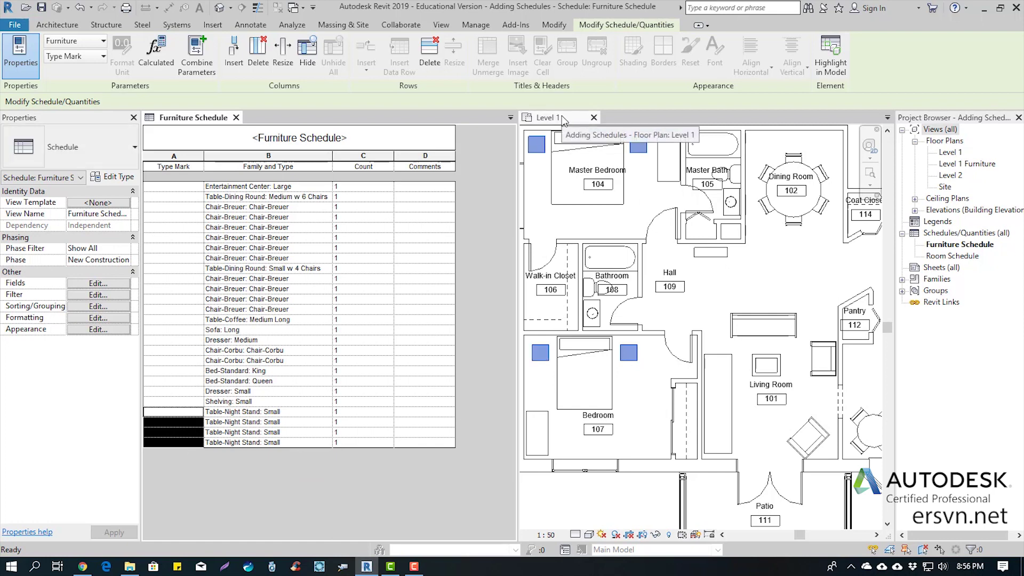
pyautogui.click(562, 122)
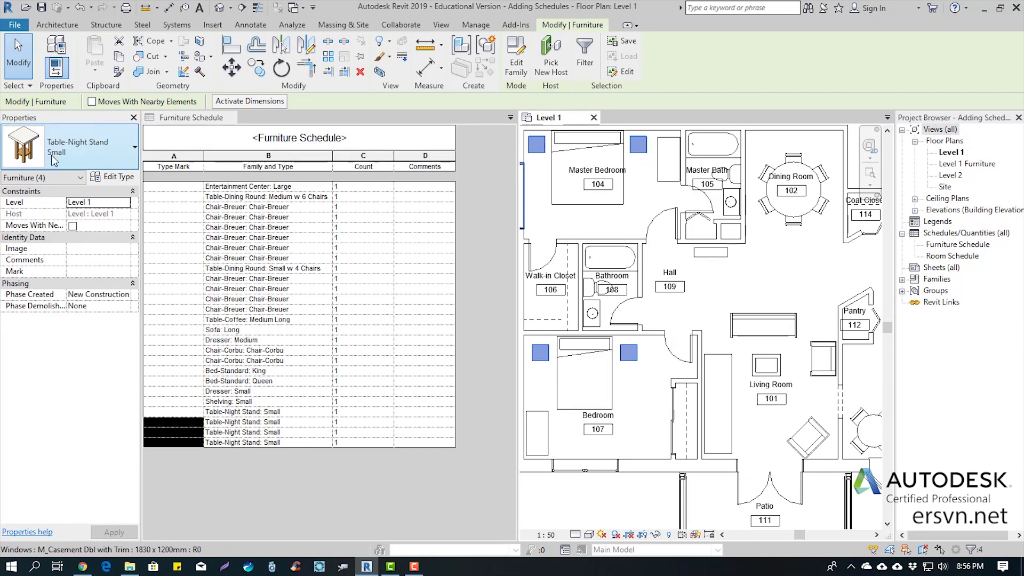
pyautogui.click(84, 163)
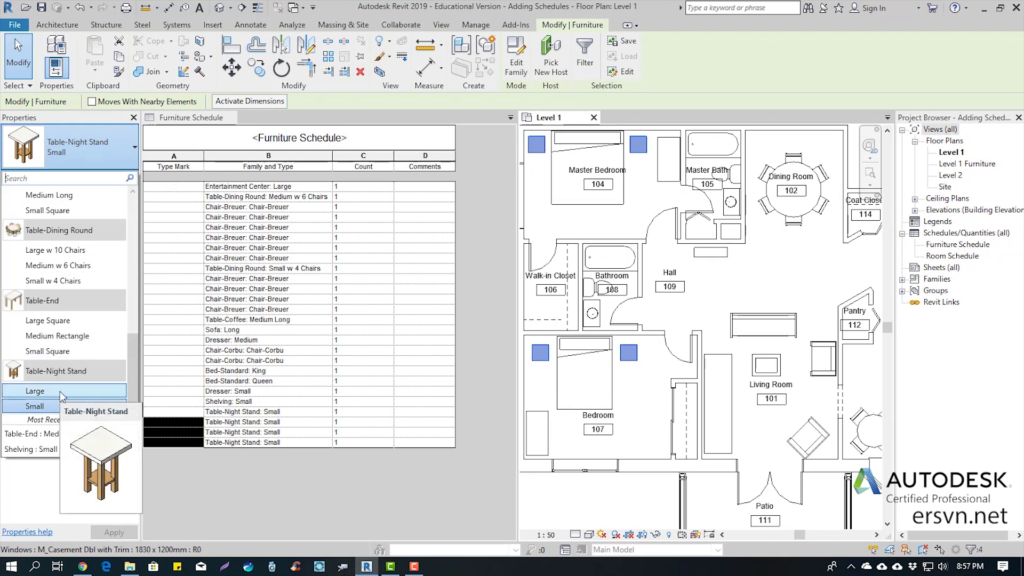
pyautogui.click(60, 392)
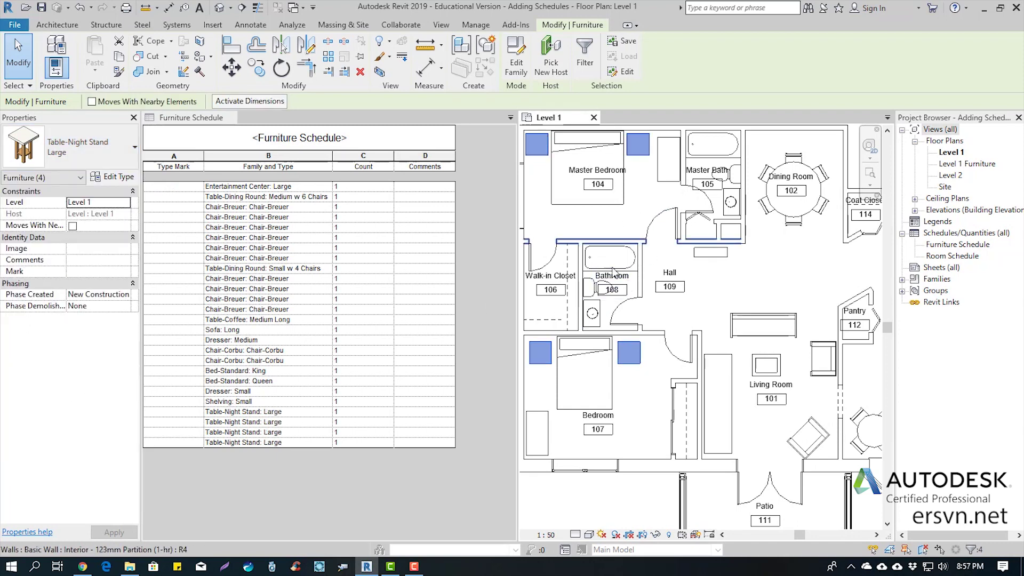
pyautogui.click(80, 151)
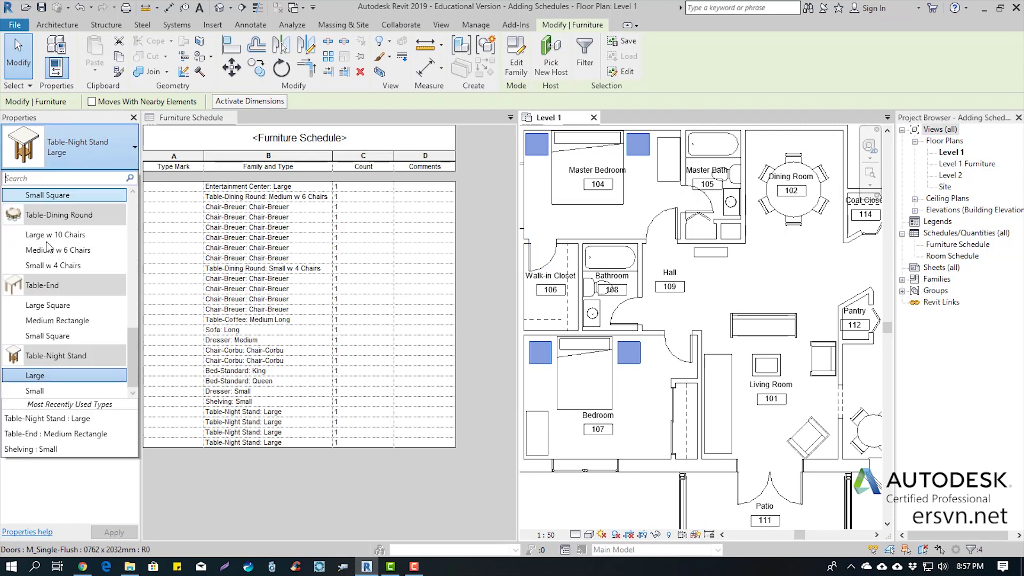
pyautogui.click(53, 391)
pyautogui.click(768, 288)
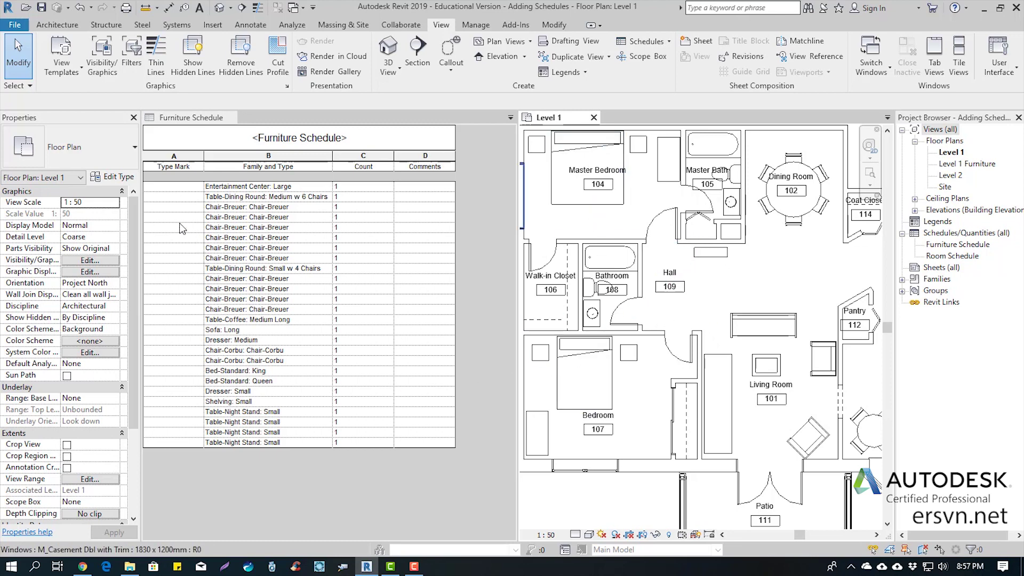
# Give the Chair-Corbu type the Type Mark TM1, applying it to both chairs
pyautogui.click(174, 352)
pyautogui.write('TM1')
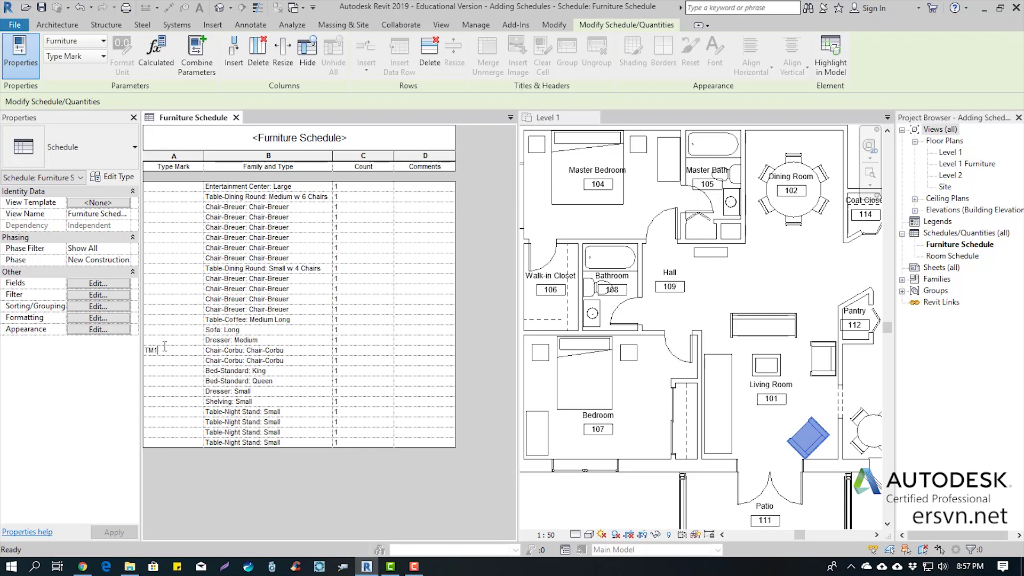
pyautogui.press('Return')
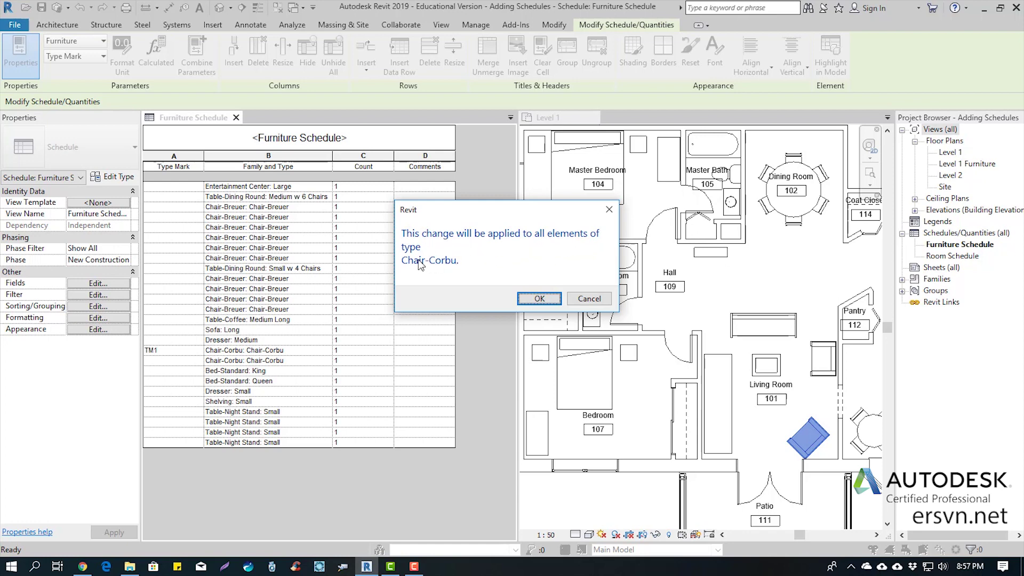
pyautogui.click(540, 299)
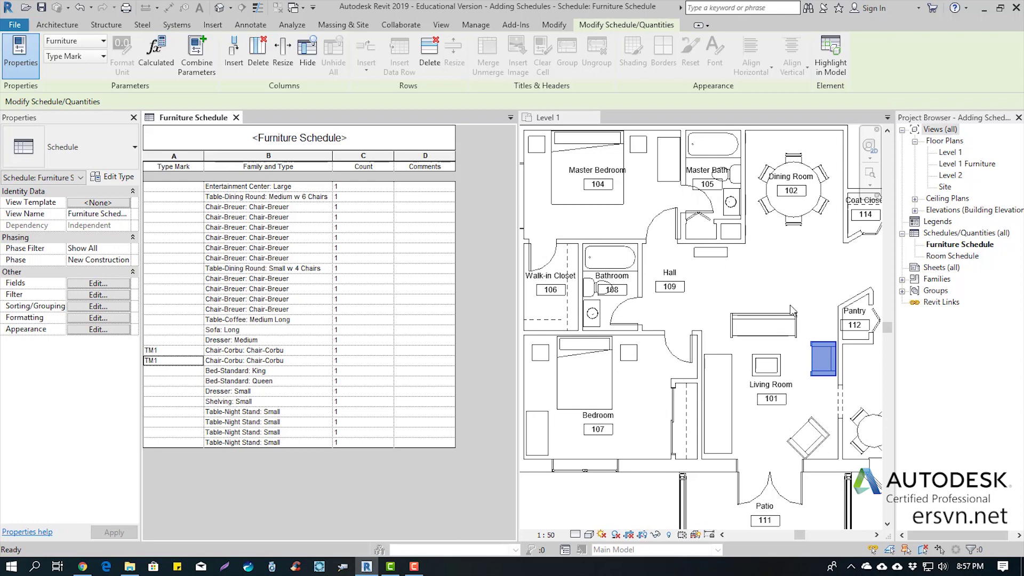
pyautogui.click(812, 271)
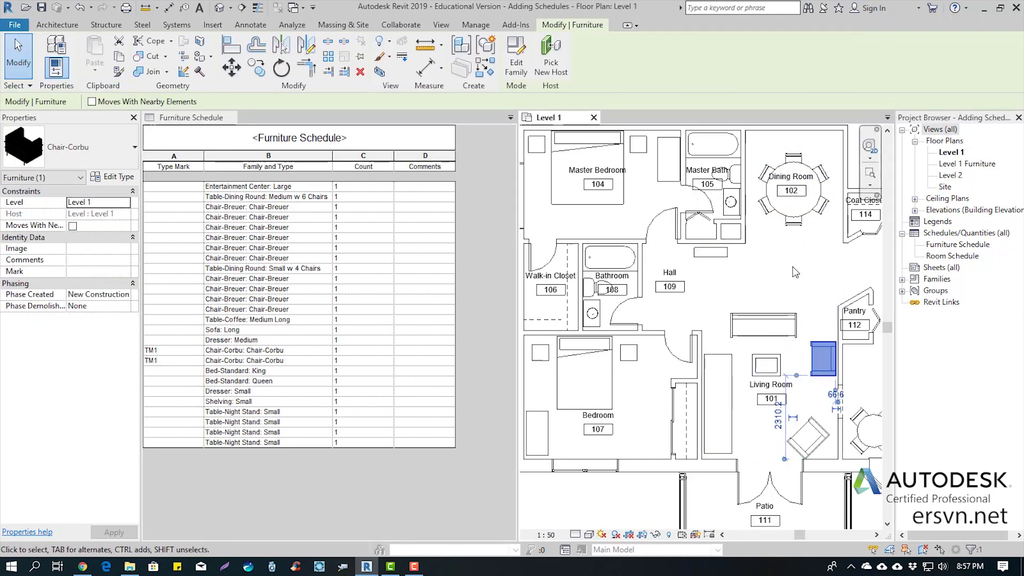
# Select one of the Chair-Breuer dining chairs in the Level 1 plan
pyautogui.press('Escape')
pyautogui.scroll(1, 793, 224)
pyautogui.scroll(1, 789, 218)
pyautogui.scroll(1, 789, 209)
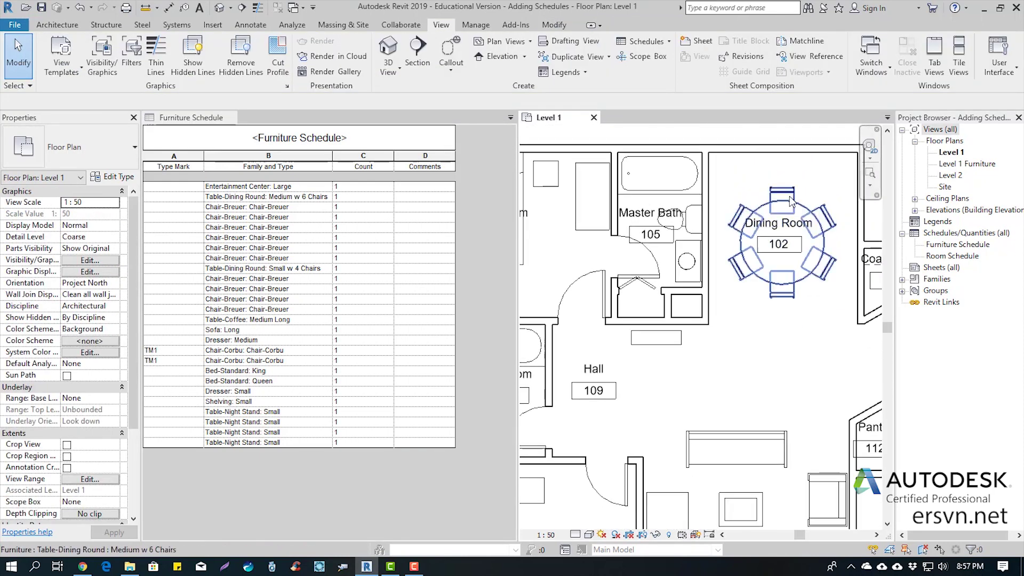
pyautogui.click(785, 197)
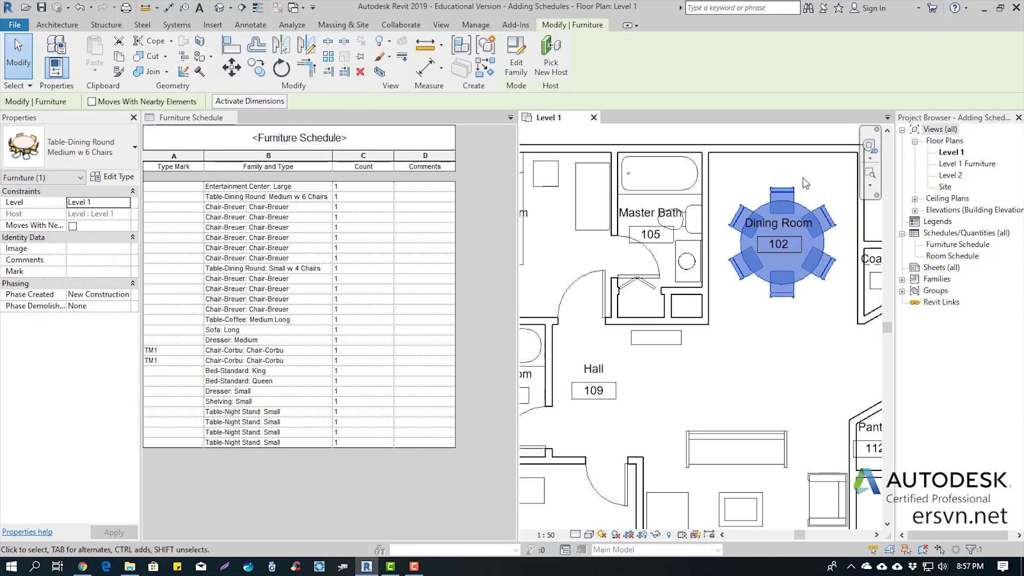
pyautogui.press('Escape')
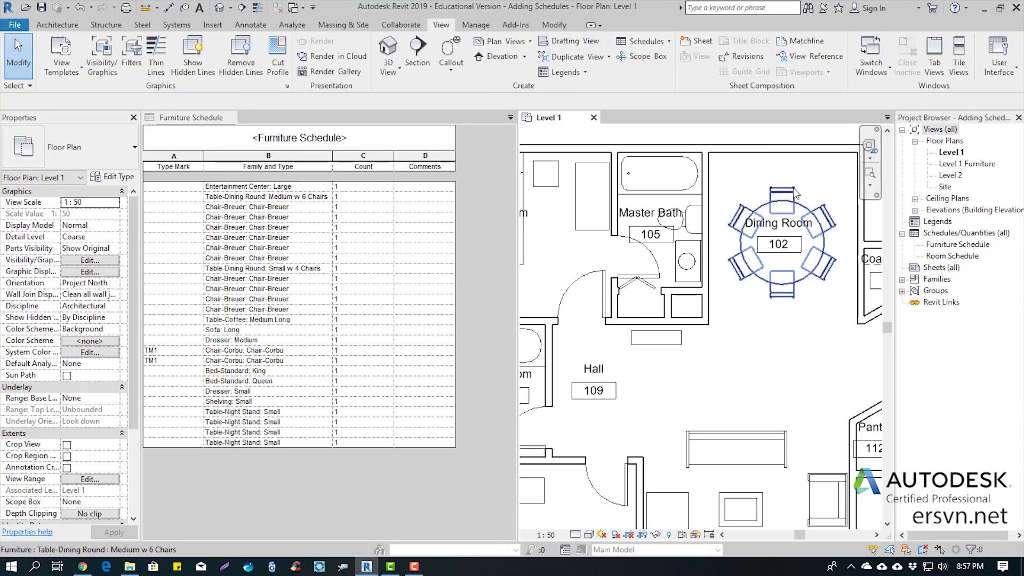
pyautogui.click(791, 192)
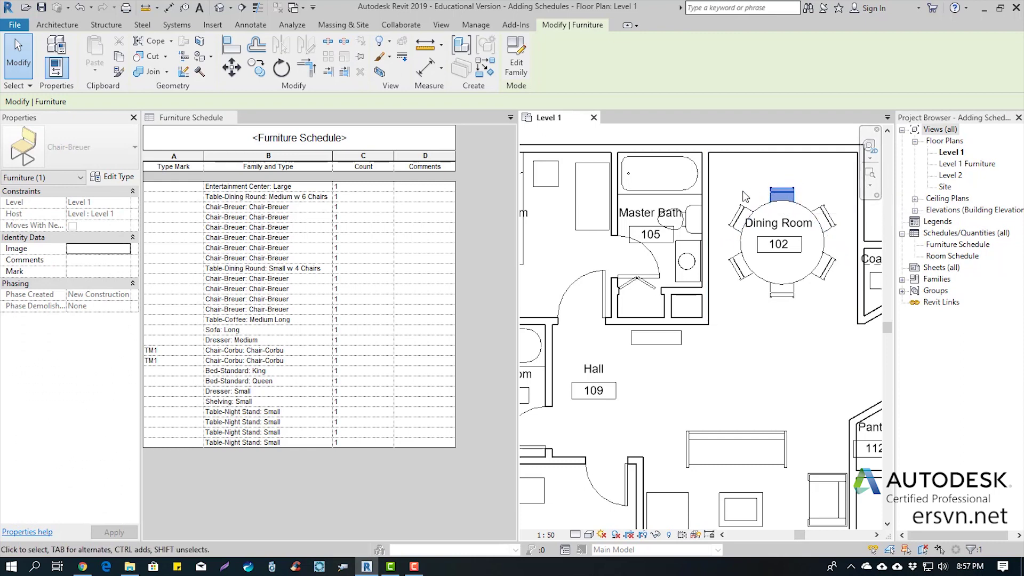
# Set the dining chair type's Type Mark to TM2 in its type properties
pyautogui.click(124, 177)
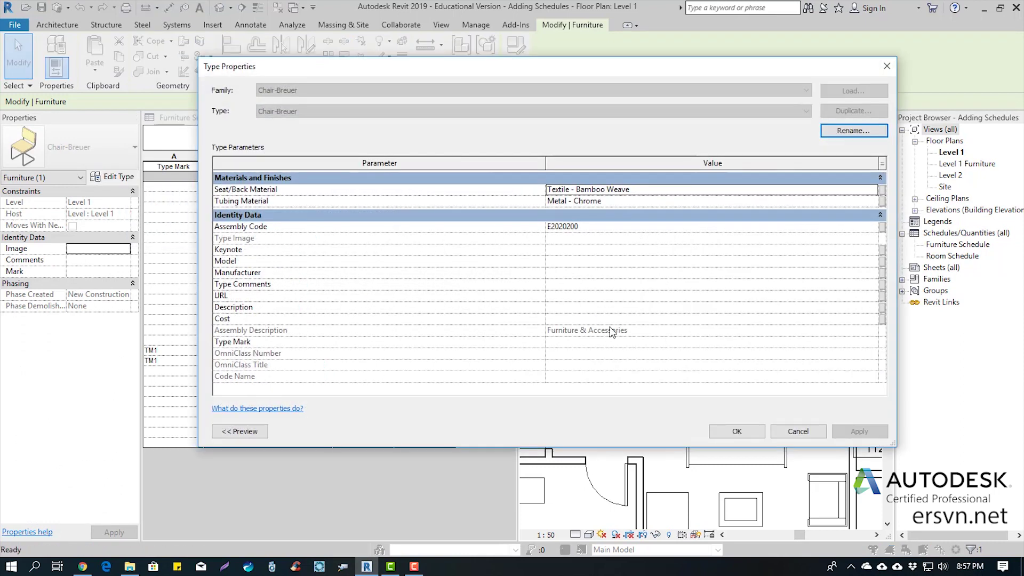
pyautogui.click(573, 344)
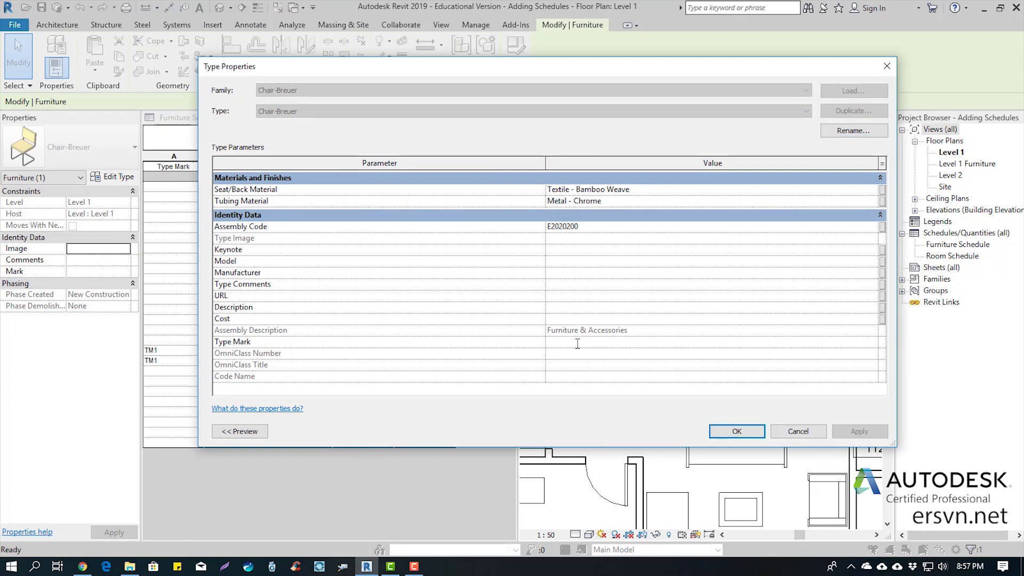
pyautogui.write('TM2')
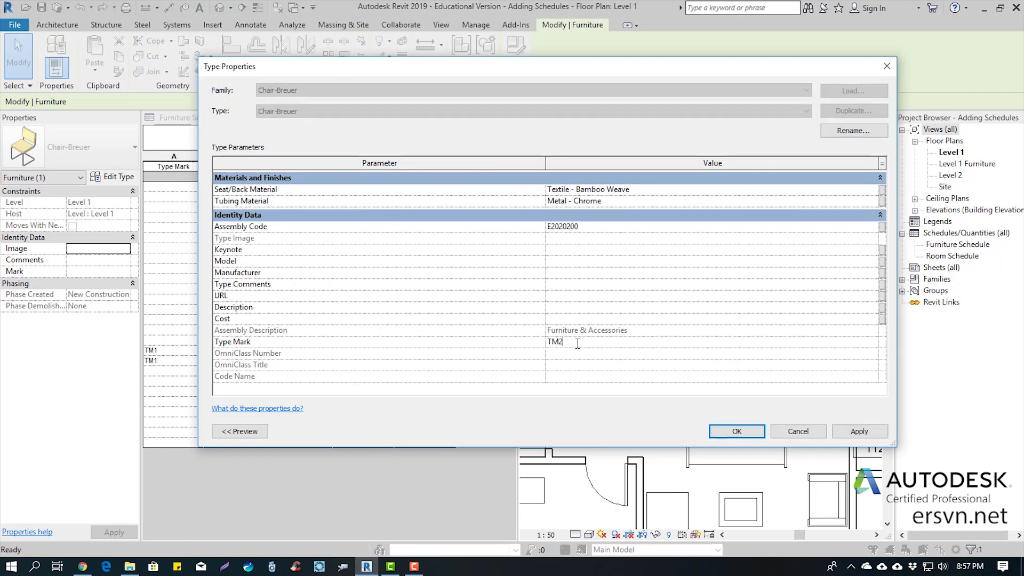
pyautogui.press('Return')
pyautogui.click(718, 433)
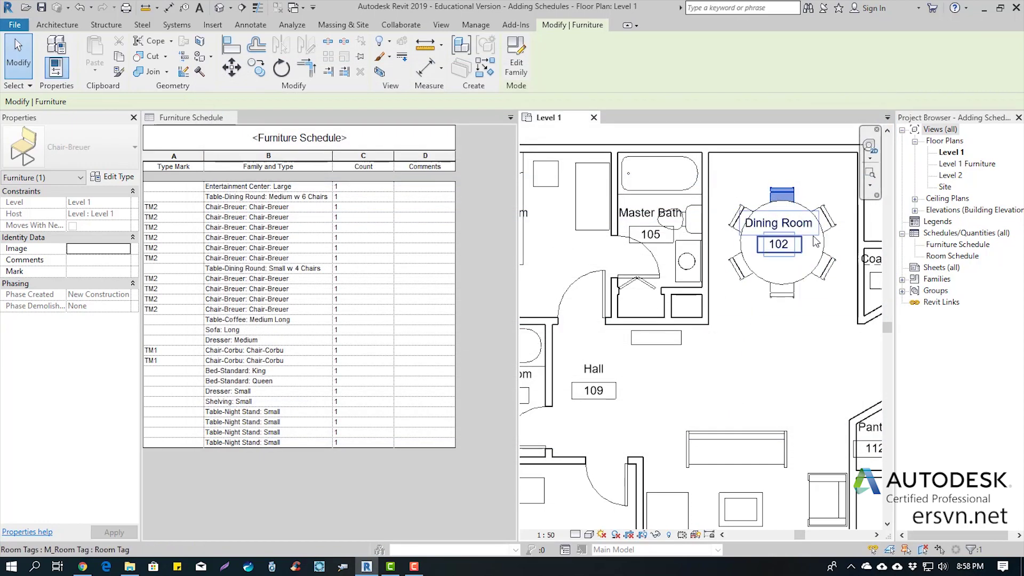
pyautogui.moveTo(172, 208); pyautogui.dragTo(174, 260)
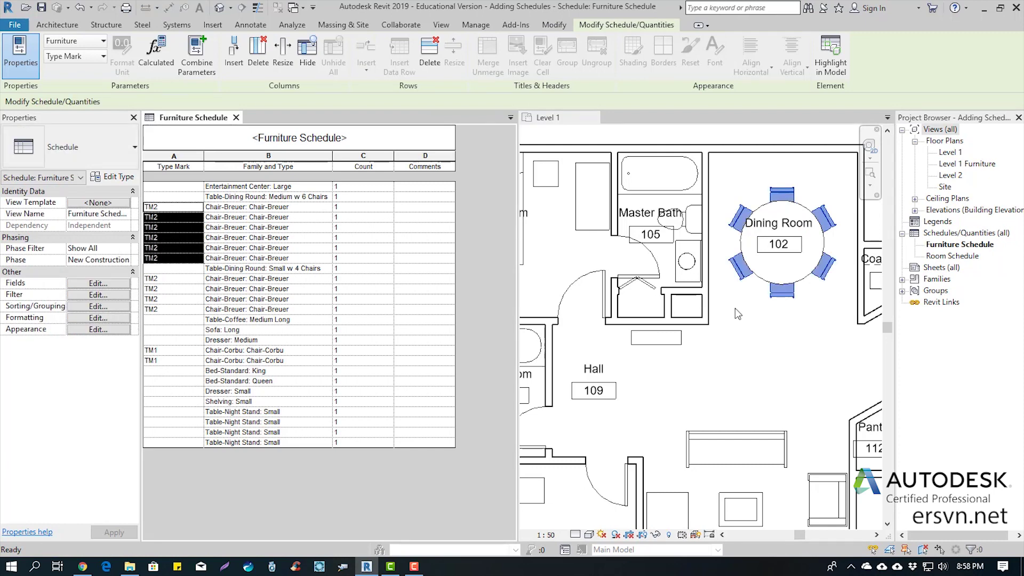
pyautogui.click(751, 312)
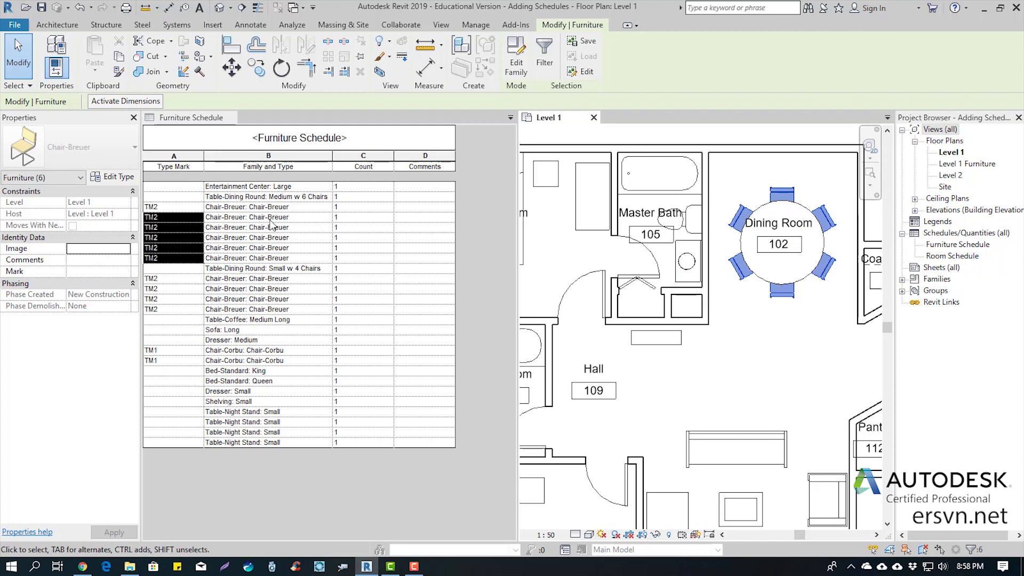
pyautogui.click(751, 312)
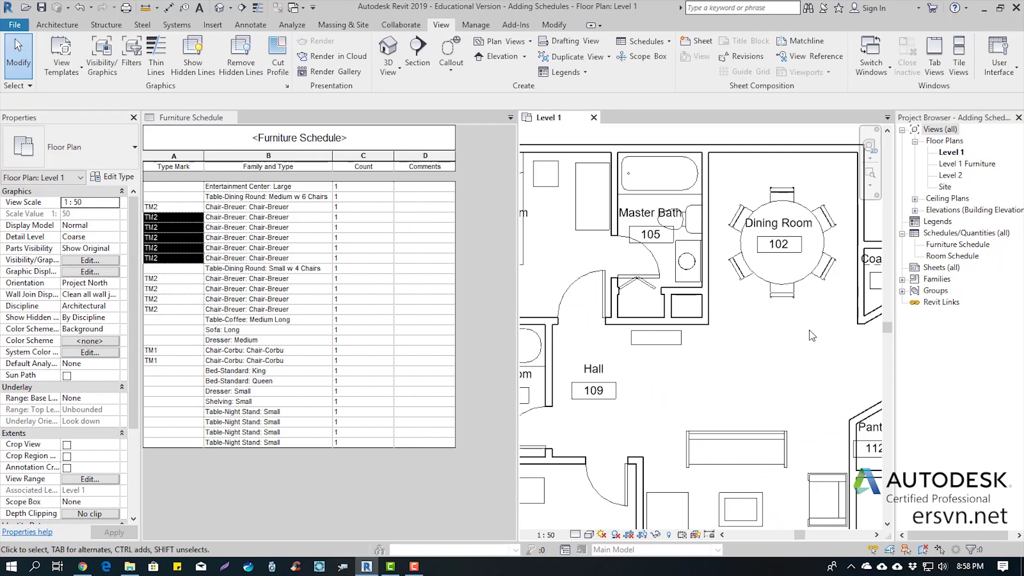
pyautogui.scroll(-2, 755, 225)
pyautogui.scroll(-1, 754, 225)
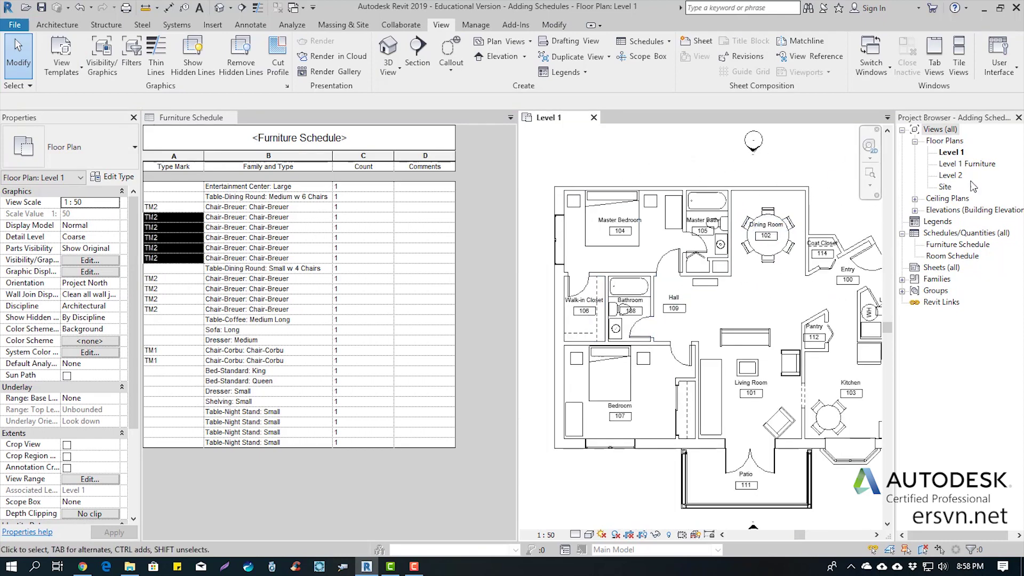
# Open the Level 1 Furniture plan and bring the living room furniture into view
pyautogui.doubleClick(969, 165)
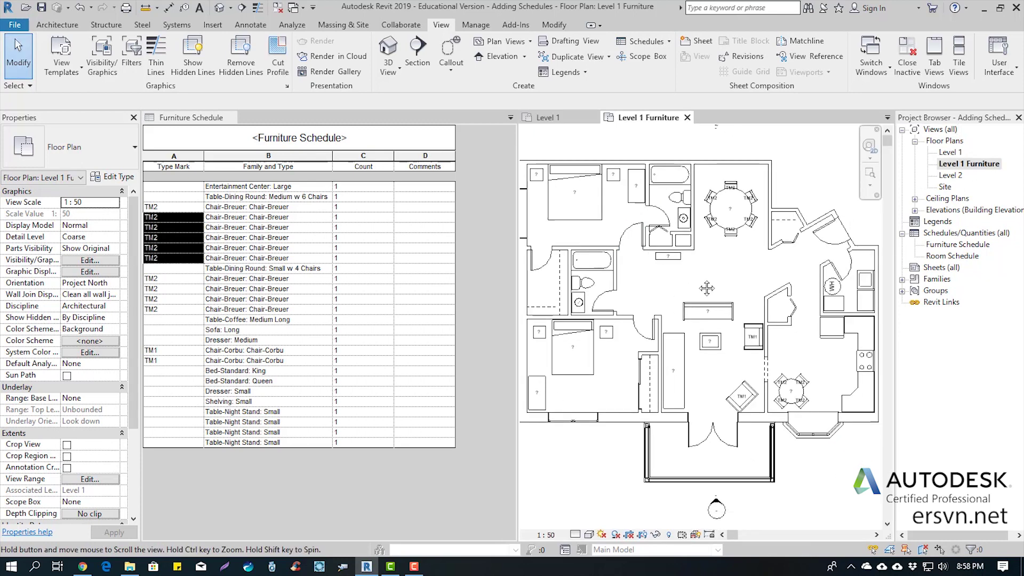
pyautogui.moveTo(737, 311); pyautogui.dragTo(701, 285, button='middle')
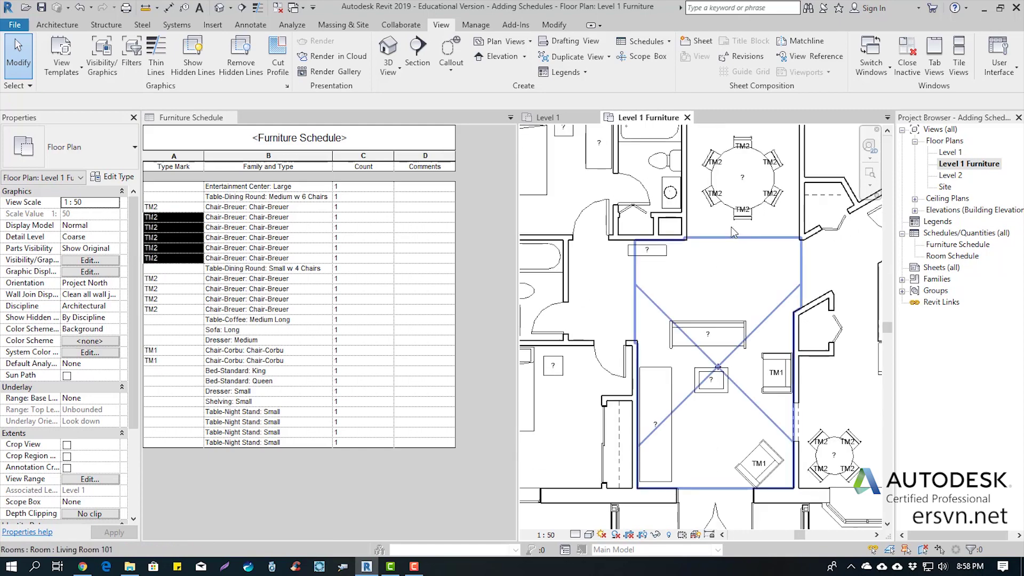
pyautogui.scroll(2, 694, 256)
pyautogui.scroll(1, 672, 277)
pyautogui.scroll(1, 649, 368)
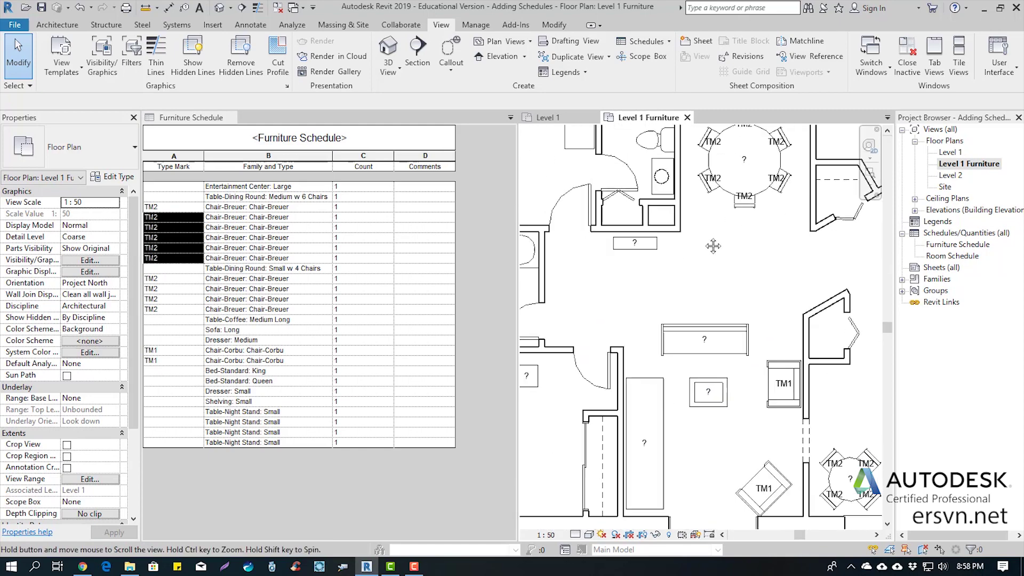
pyautogui.moveTo(650, 368)
pyautogui.mouseDown(button='middle')
pyautogui.moveTo(709, 224)
pyautogui.moveTo(731, 221)
pyautogui.mouseUp(button='middle')
pyautogui.scroll(-1, 731, 222)
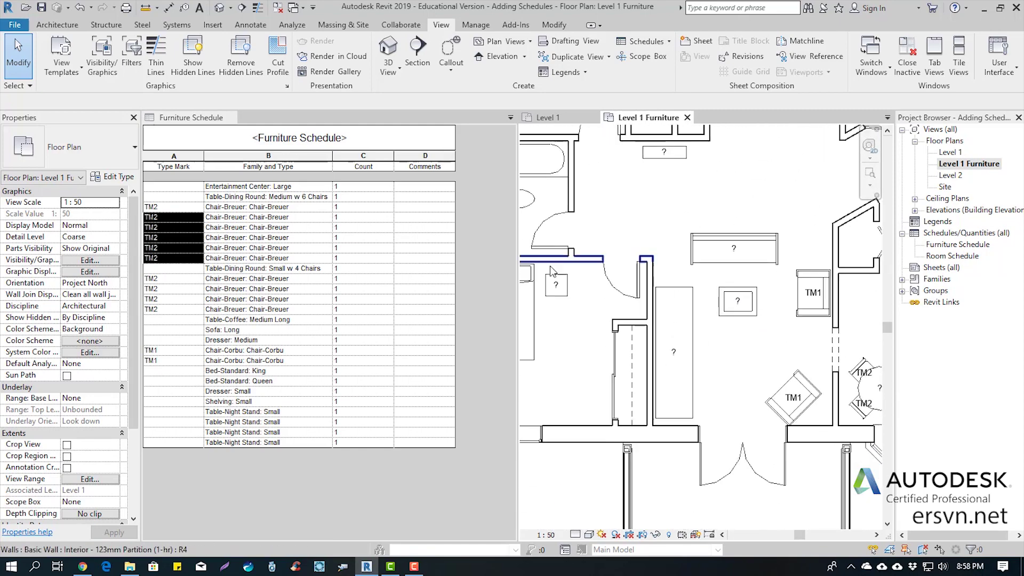
pyautogui.hotkey('ctrl', 'Tab')
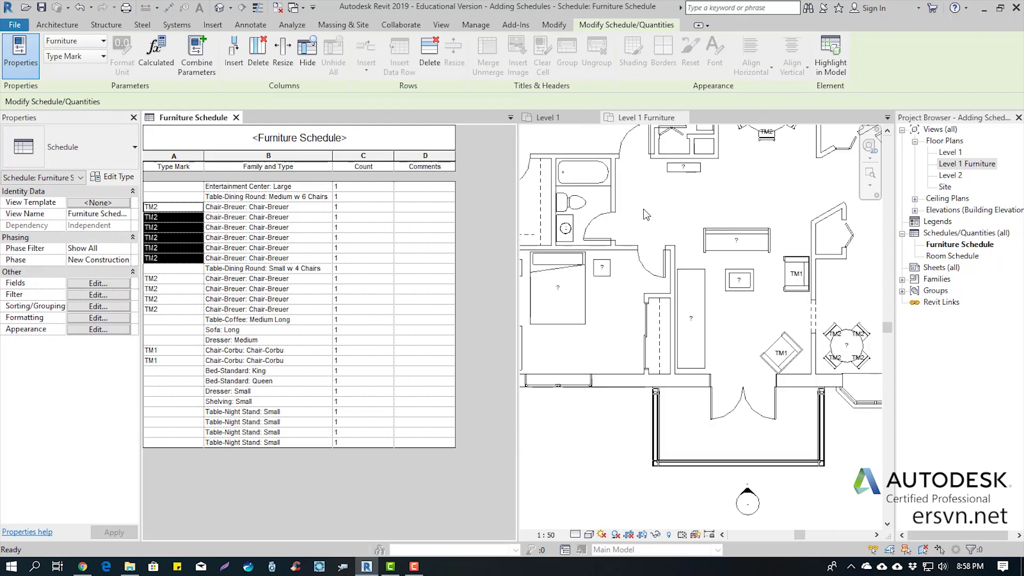
# Zoom in on the living room and select the long sofa's unmarked tag
pyautogui.click(647, 213)
pyautogui.scroll(1, 728, 284)
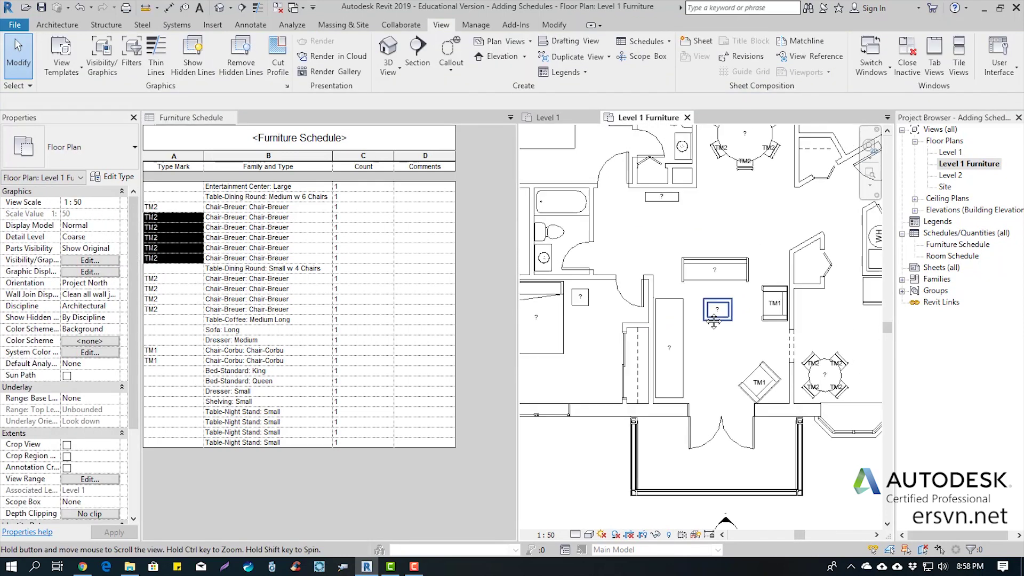
pyautogui.scroll(2, 720, 282)
pyautogui.scroll(2, 713, 281)
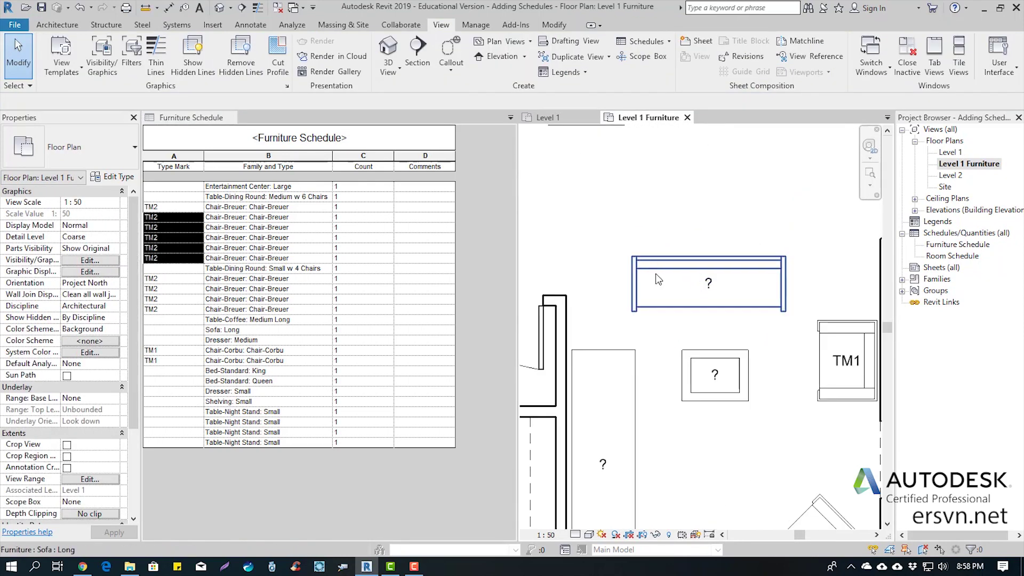
pyautogui.click(710, 291)
# Label the long sofa's tag TM3, accepting the change for every sofa of that type
pyautogui.click(716, 290)
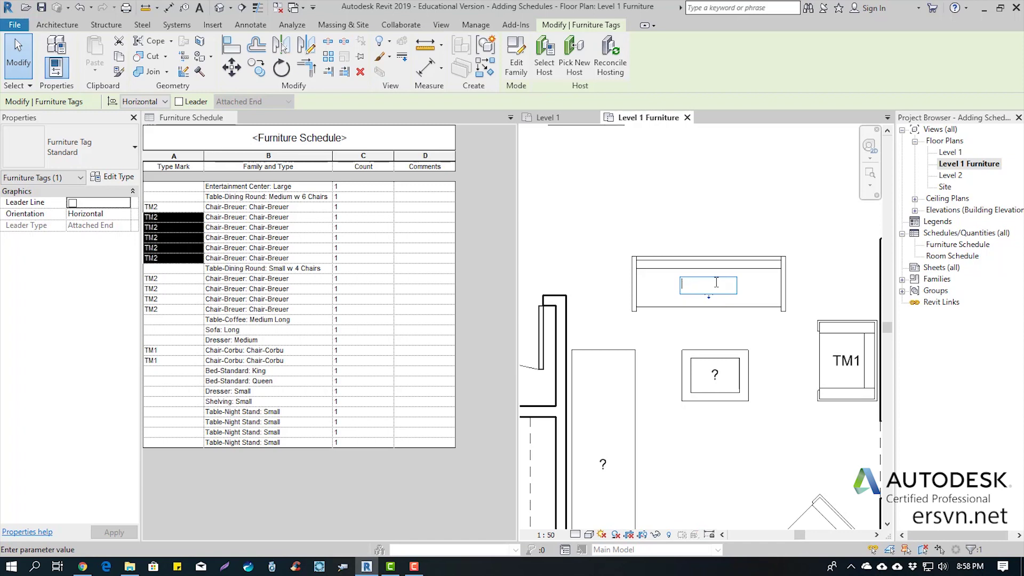
pyautogui.write('TM3')
pyautogui.press('Return')
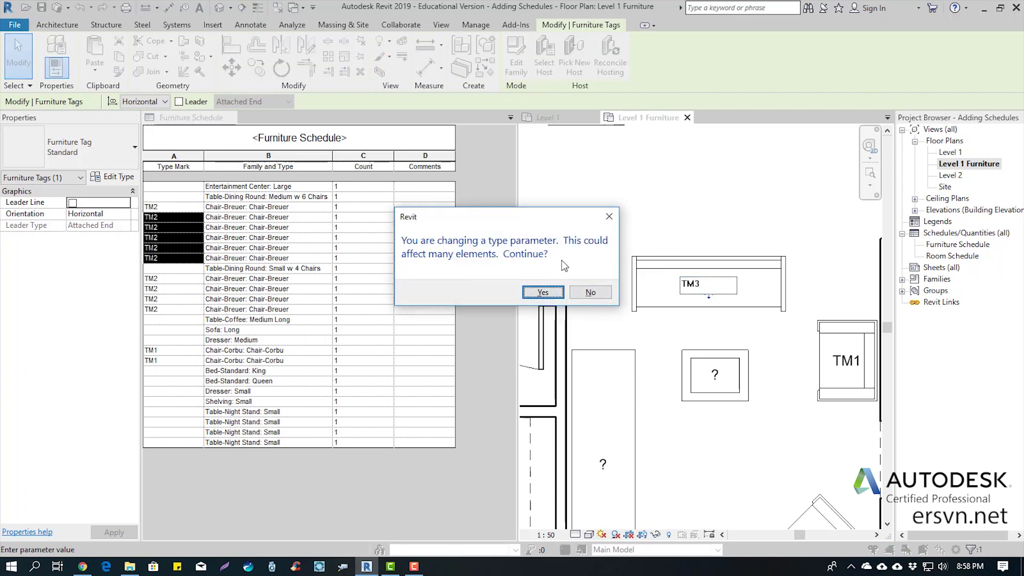
pyautogui.click(541, 293)
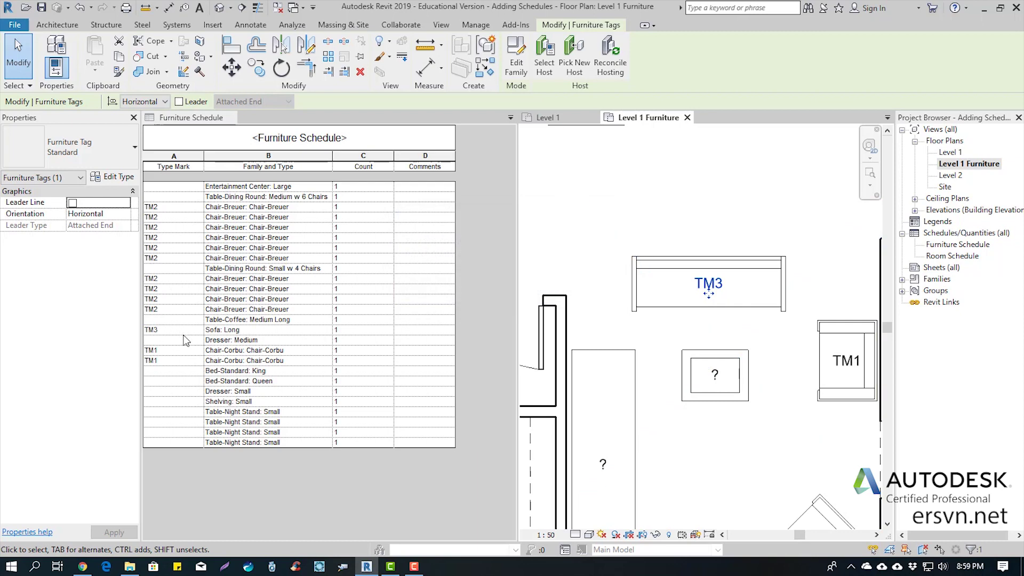
pyautogui.click(342, 504)
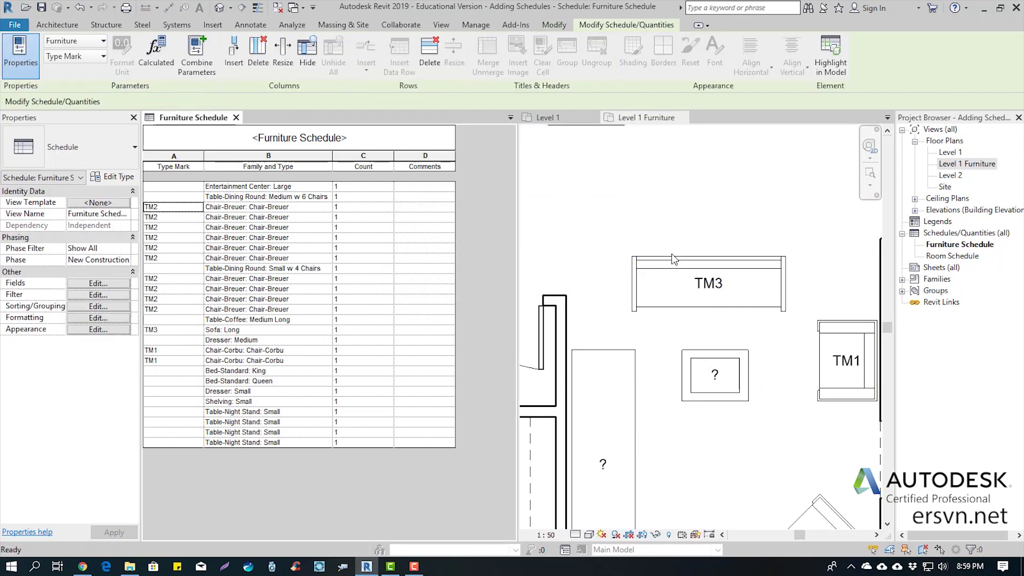
pyautogui.click(621, 217)
pyautogui.scroll(-3, 624, 219)
pyautogui.scroll(-2, 626, 220)
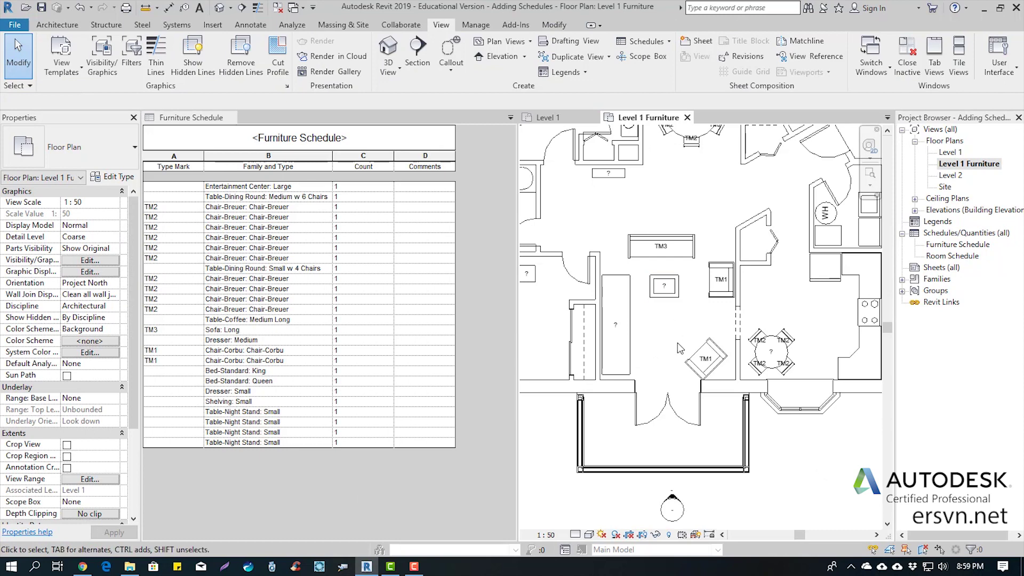
pyautogui.scroll(-1, 788, 457)
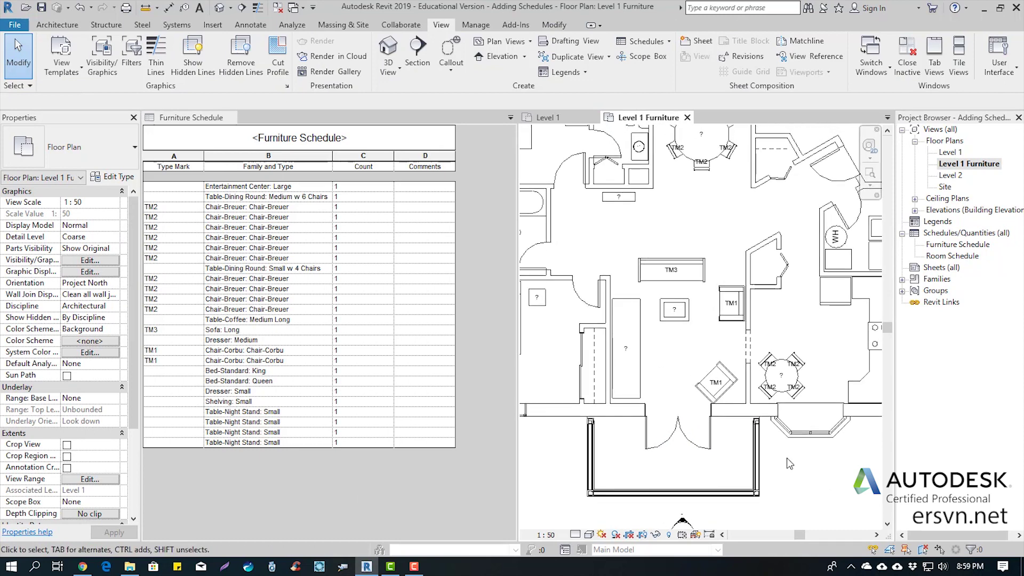
pyautogui.scroll(-1, 690, 369)
pyautogui.scroll(-1, 691, 369)
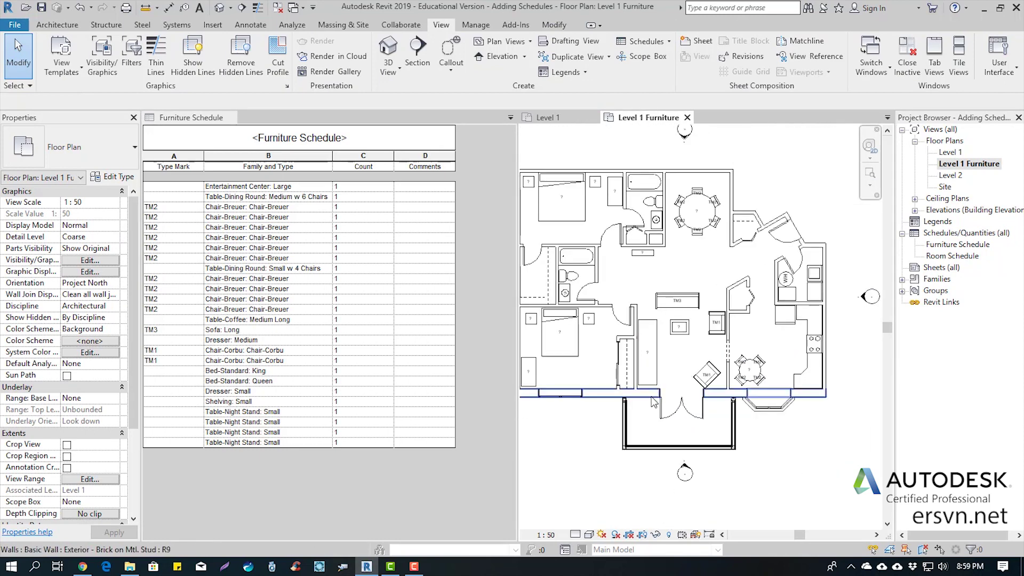
pyautogui.moveTo(773, 166); pyautogui.dragTo(803, 190, button='middle')
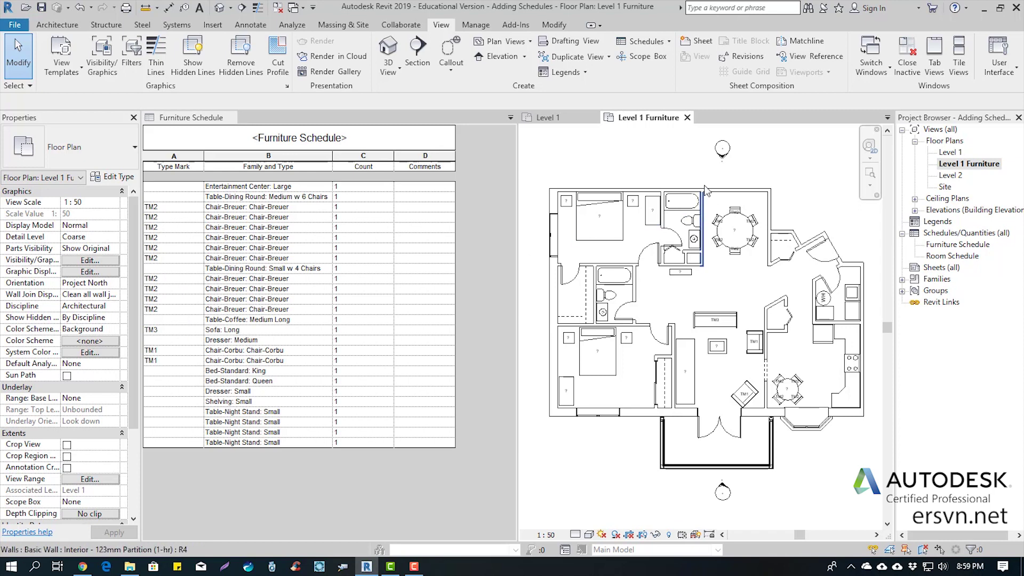
pyautogui.moveTo(617, 167); pyautogui.dragTo(613, 170, button='middle')
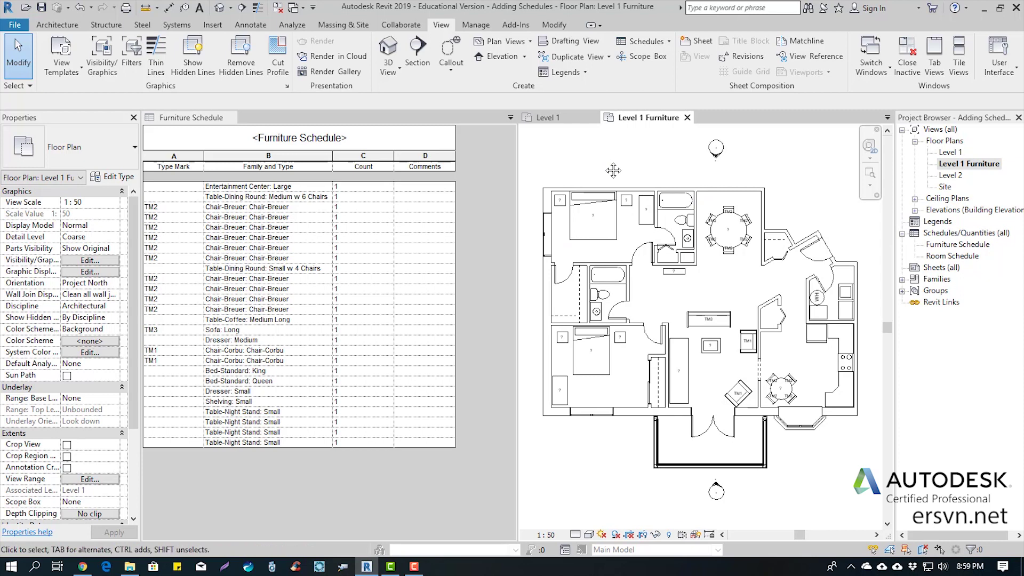